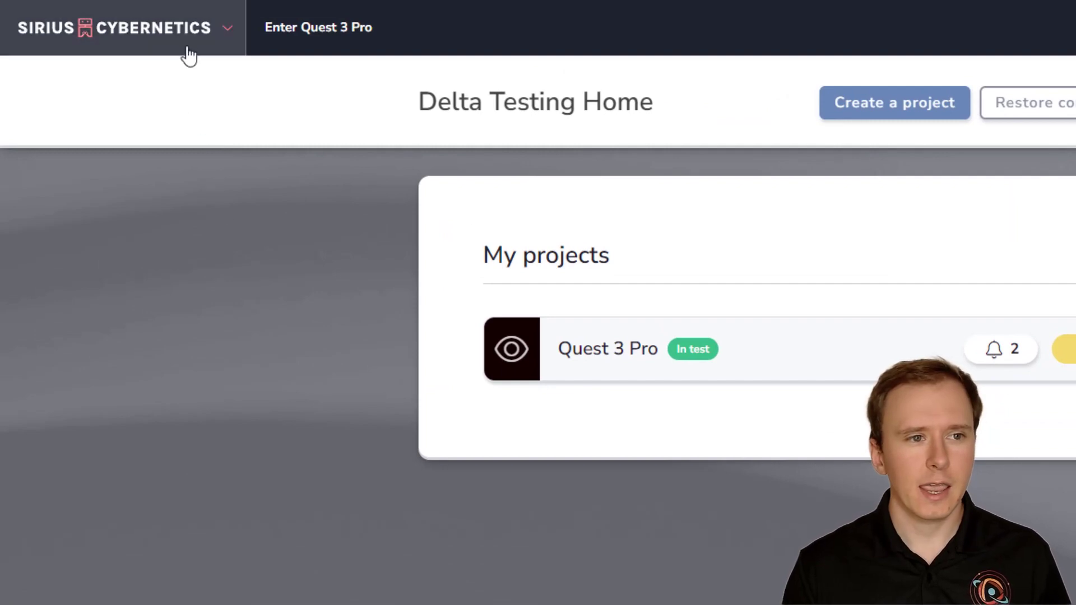
Browse the community-wide options and the Quest 3 Pro management, activities and feedback menus
left_click(130, 34)
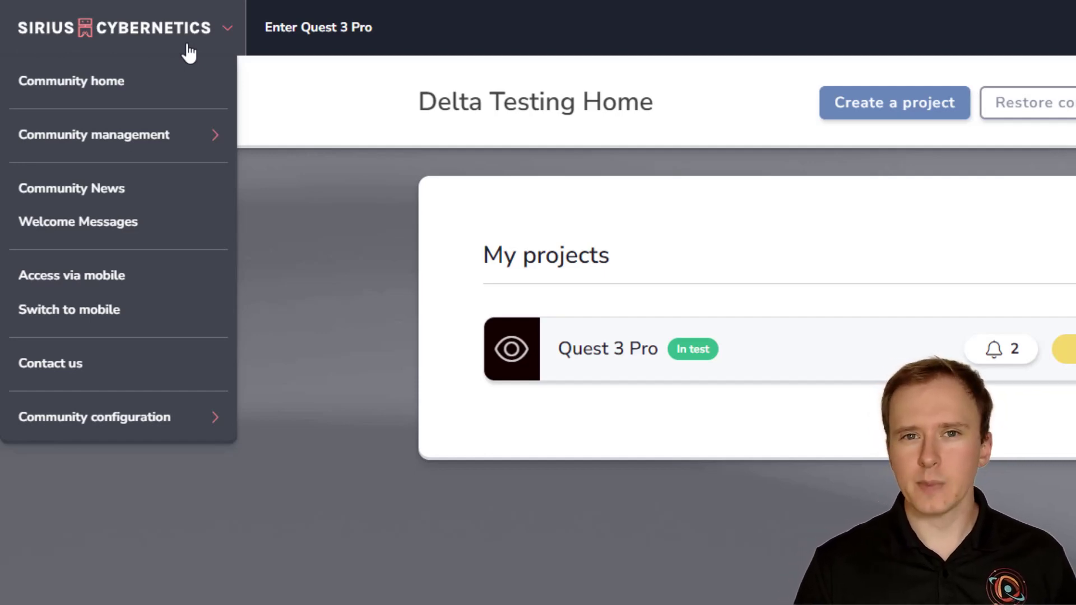
mouse_move(167, 140)
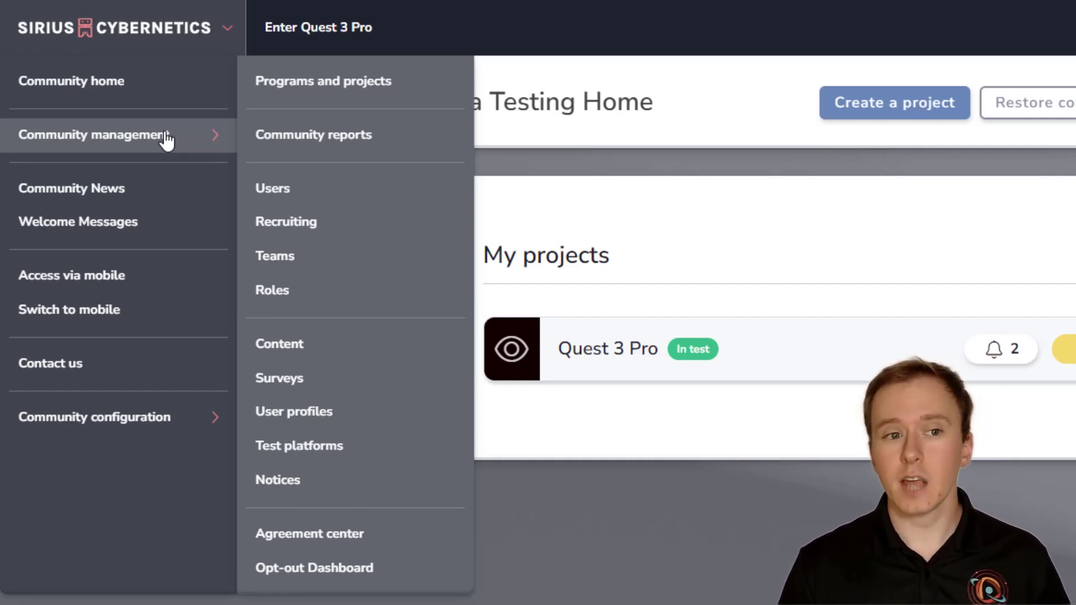
mouse_move(308, 192)
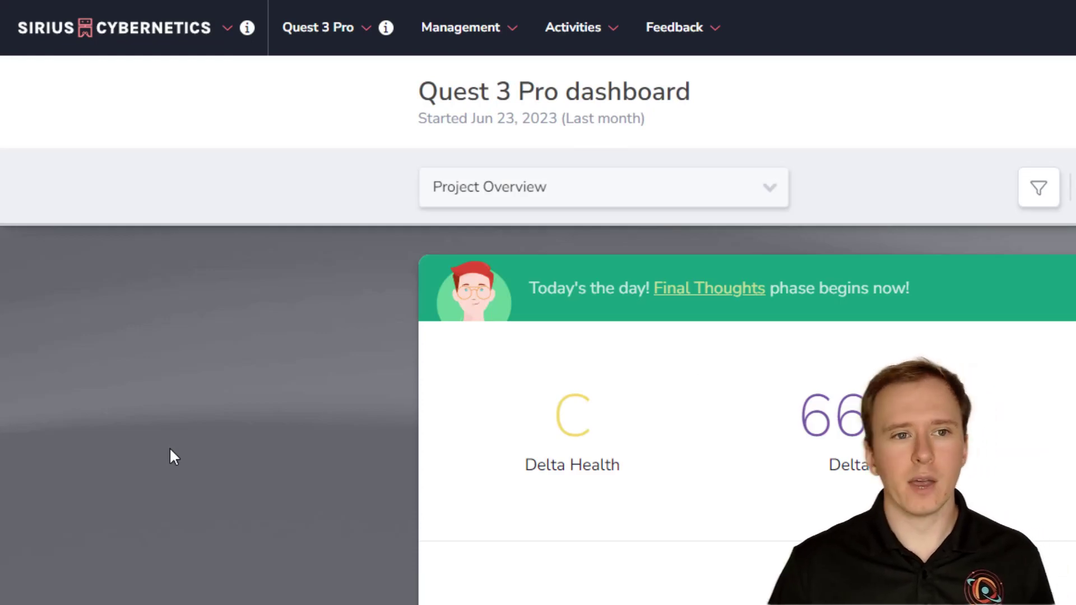
left_click(441, 52)
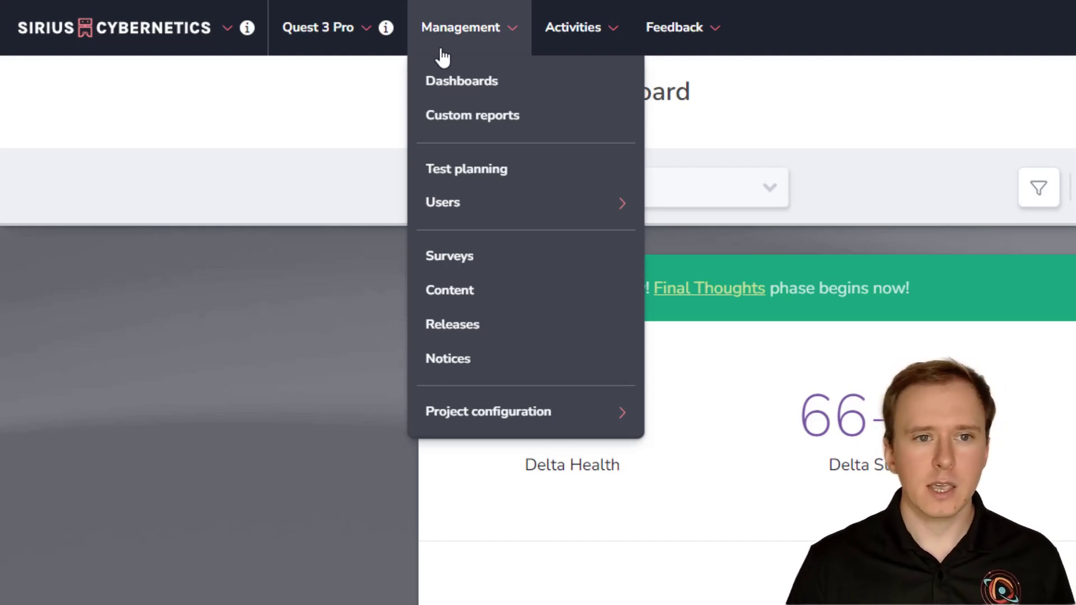
left_click(620, 40)
left_click(669, 36)
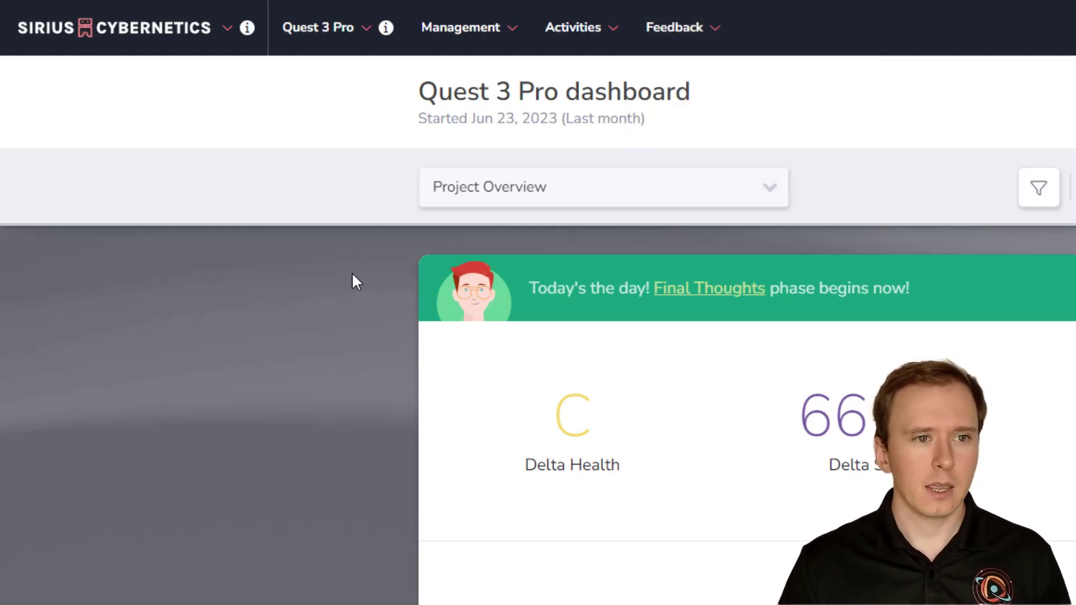
mouse_move(319, 39)
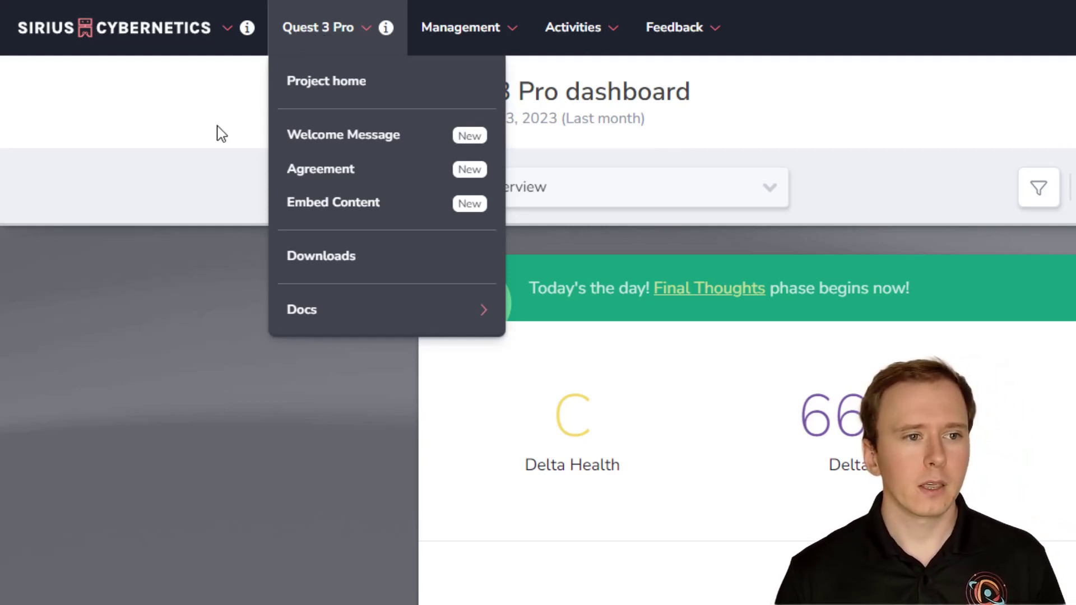
Return to the community home page, glance at help, and show the followed Quest 3 Pro items
left_click(182, 173)
left_click(180, 25)
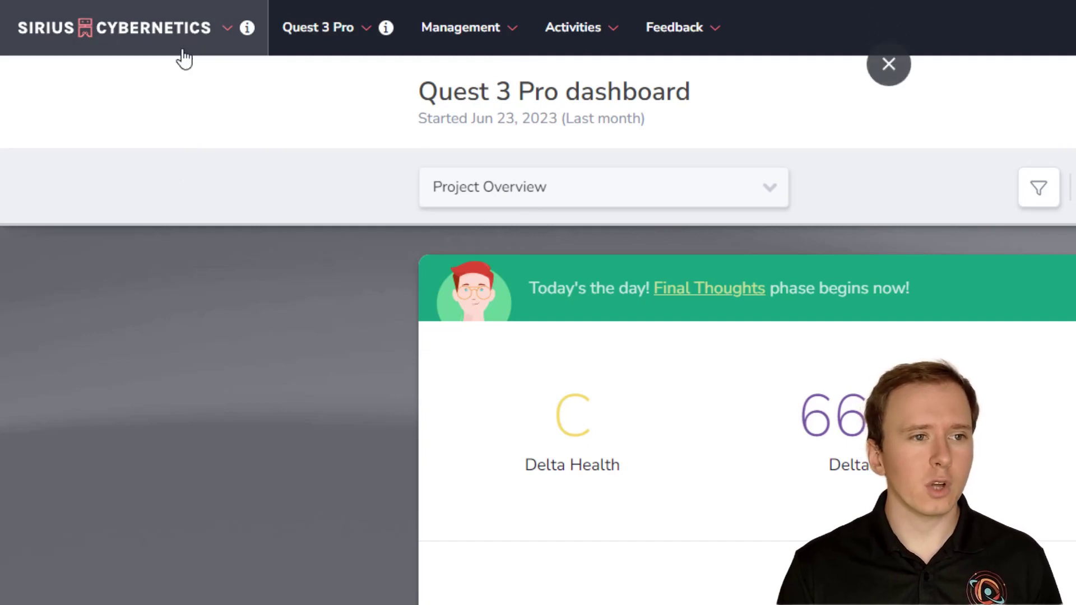
left_click(171, 99)
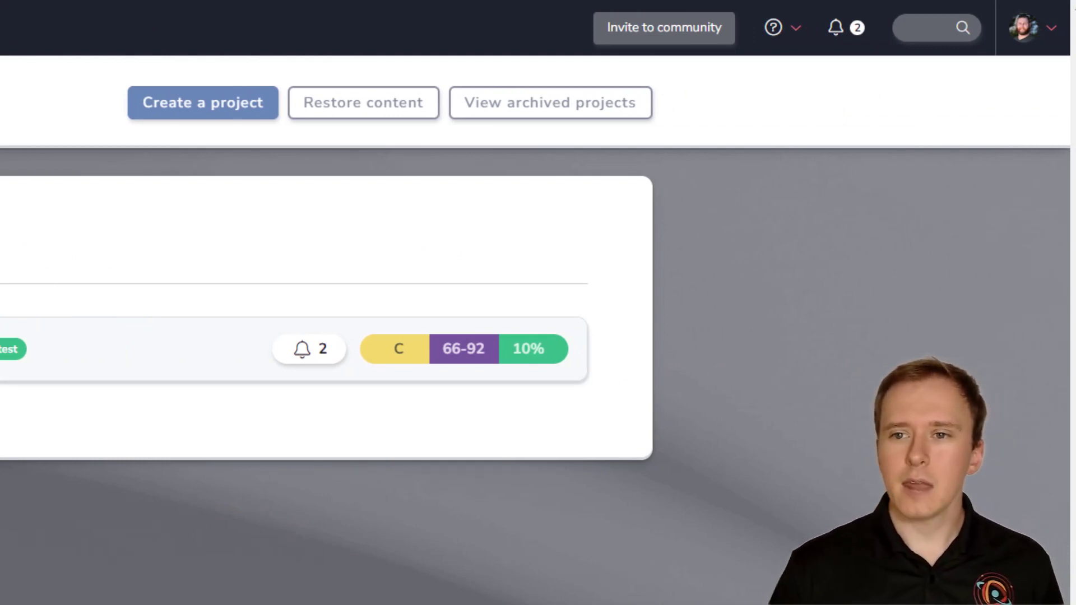
left_click(780, 43)
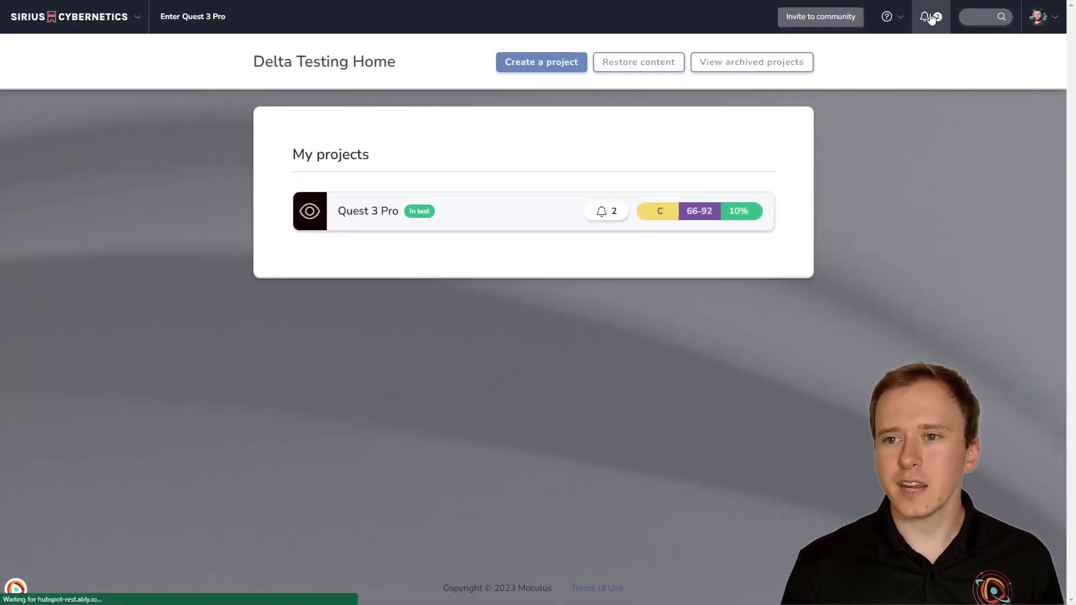
left_click(931, 19)
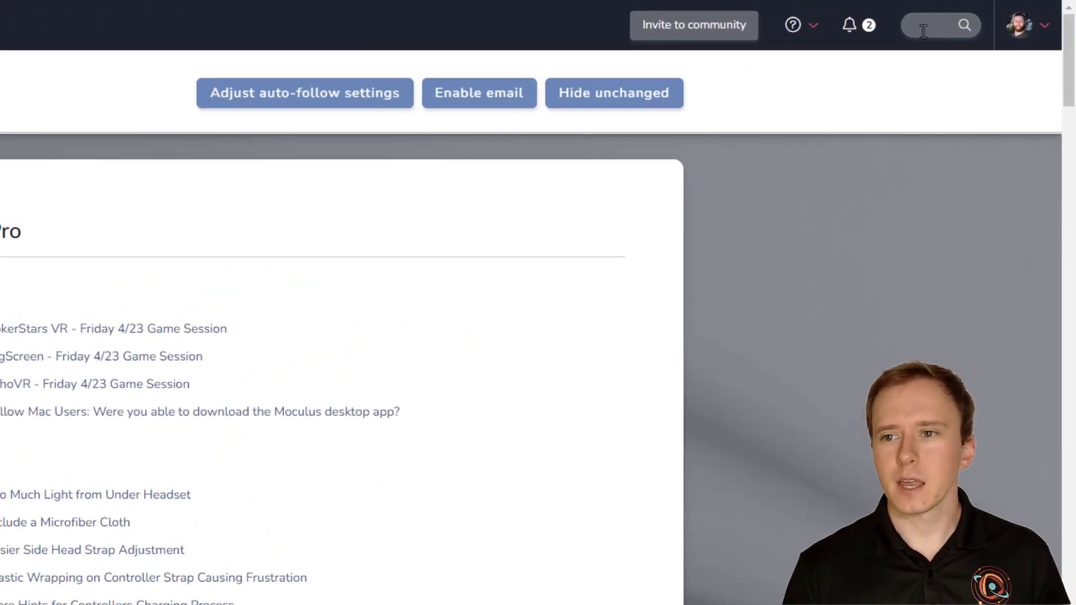
Check the header search's Global scope choices without changing them, then bring up the avatar account menu
left_click(975, 16)
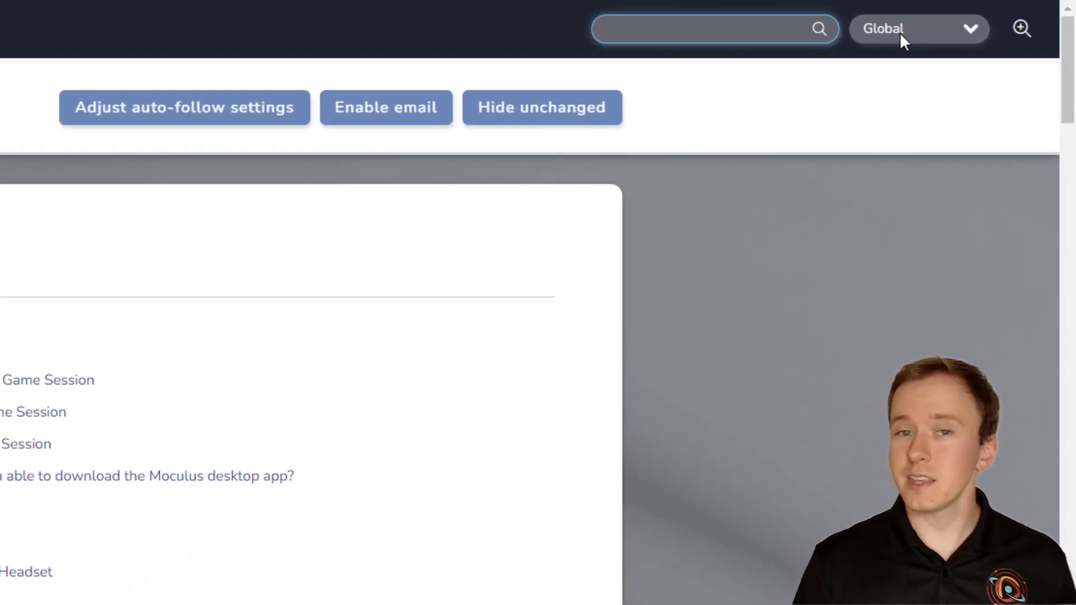
left_click(899, 32)
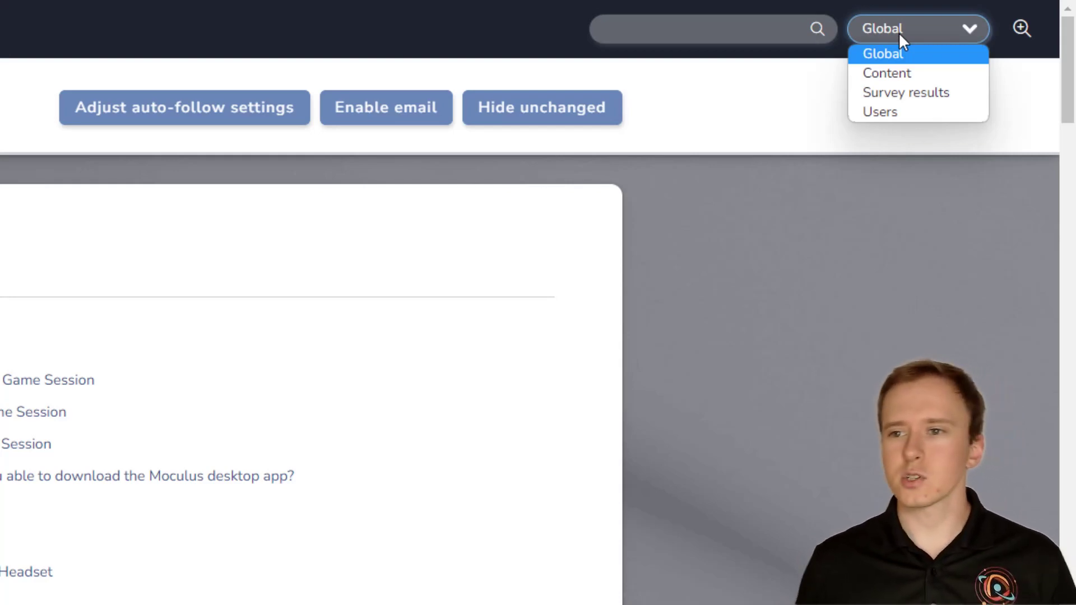
left_click(747, 126)
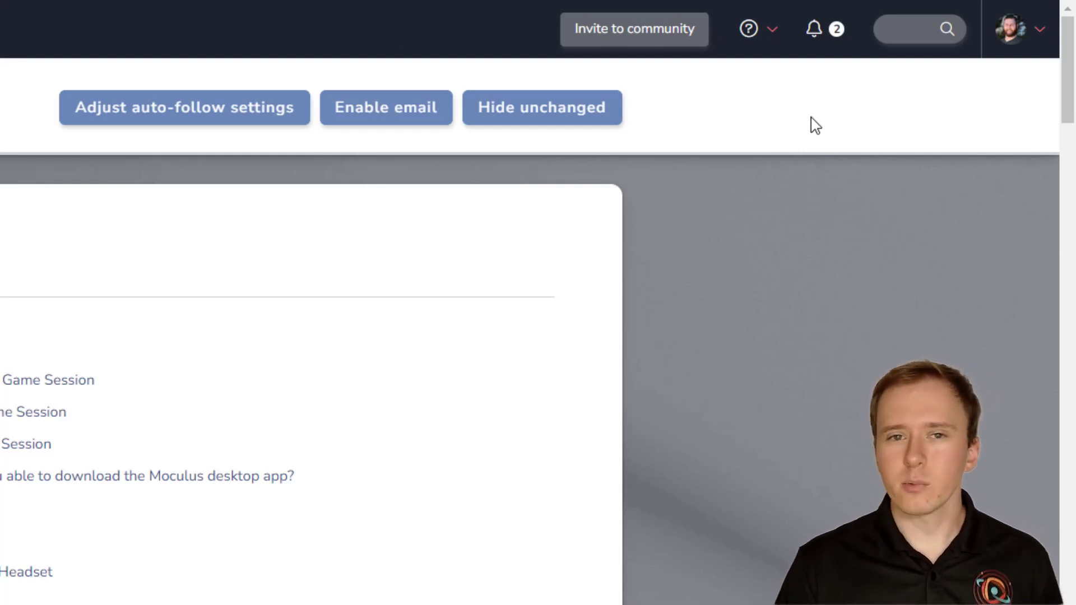
left_click(1033, 48)
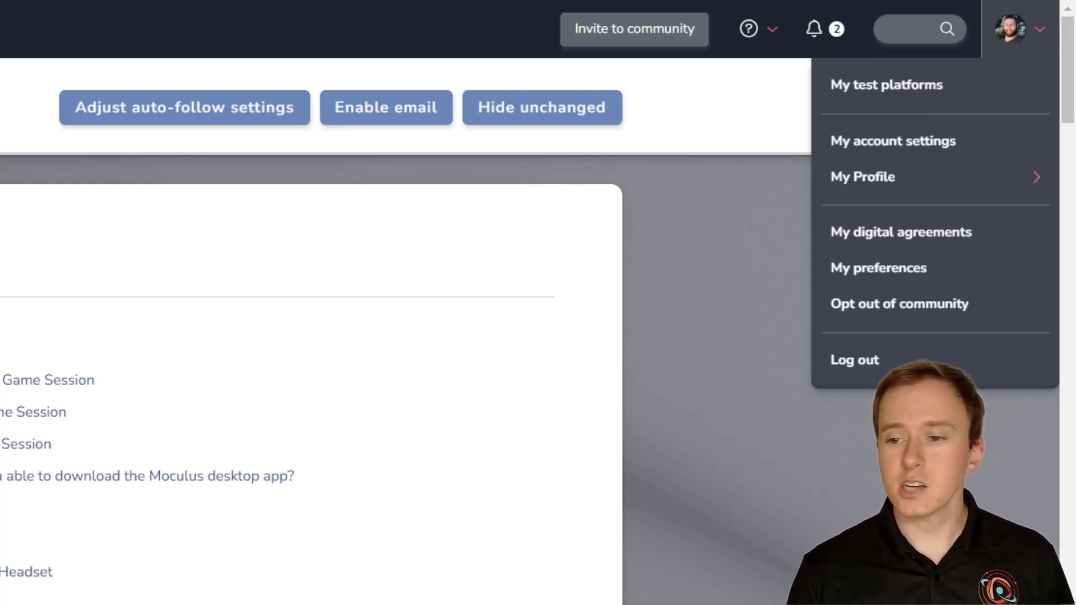
Dismiss the avatar account menu with Escape
key("Escape")
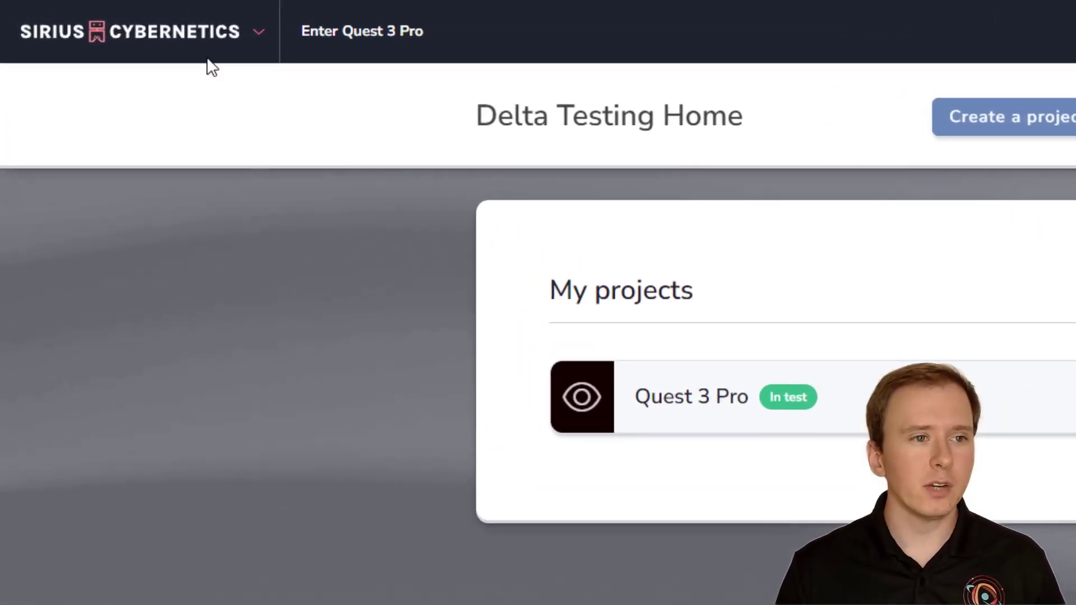
Go to Community configuration > Visual themes and edit the New Sirius Cybernetics theme
left_click(106, 21)
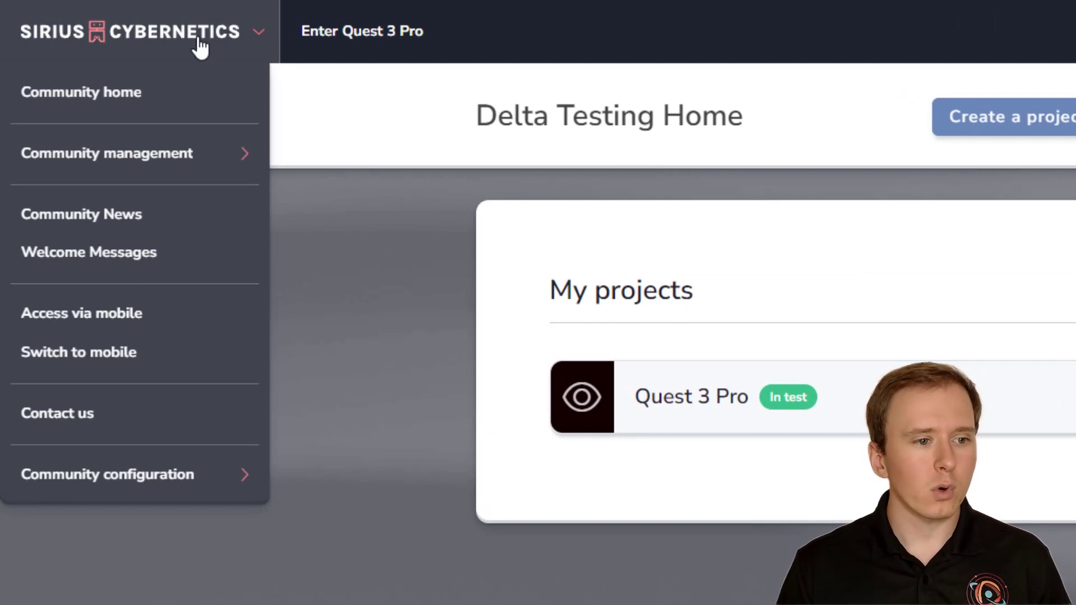
left_click(168, 488)
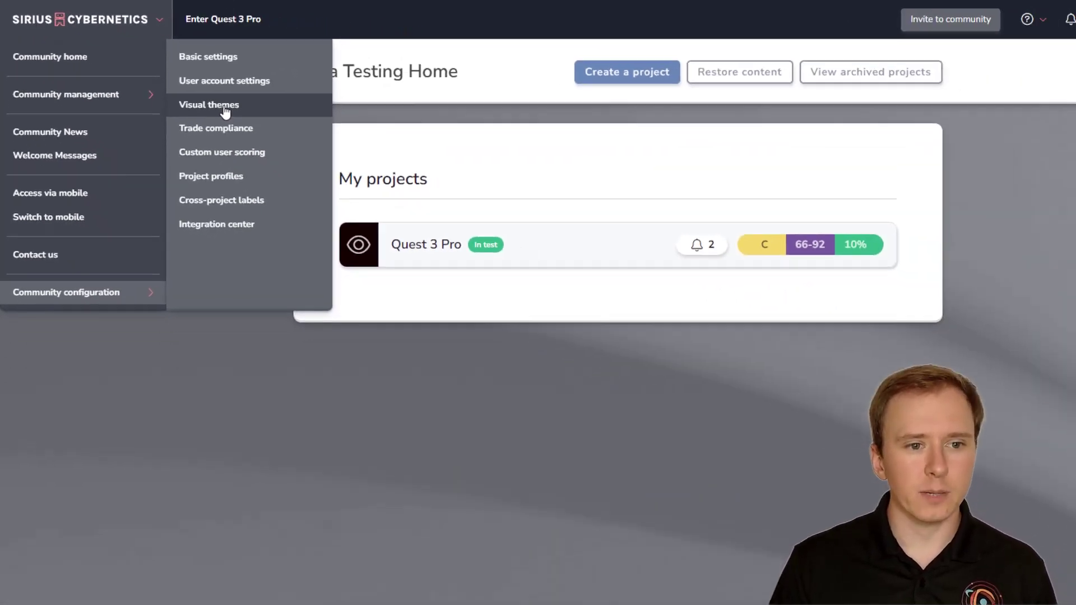
left_click(346, 166)
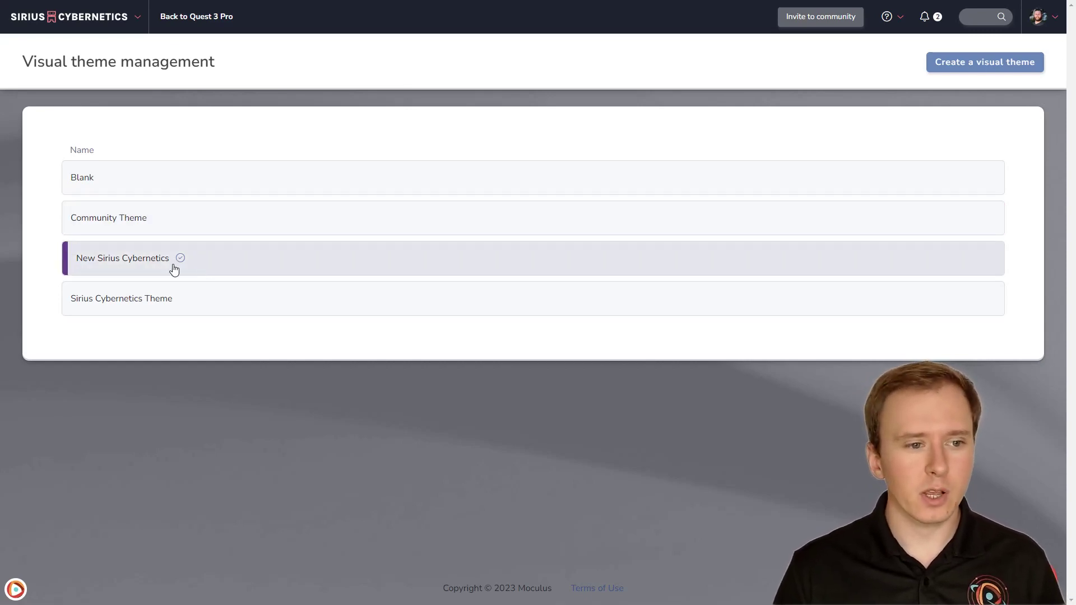
left_click(173, 269)
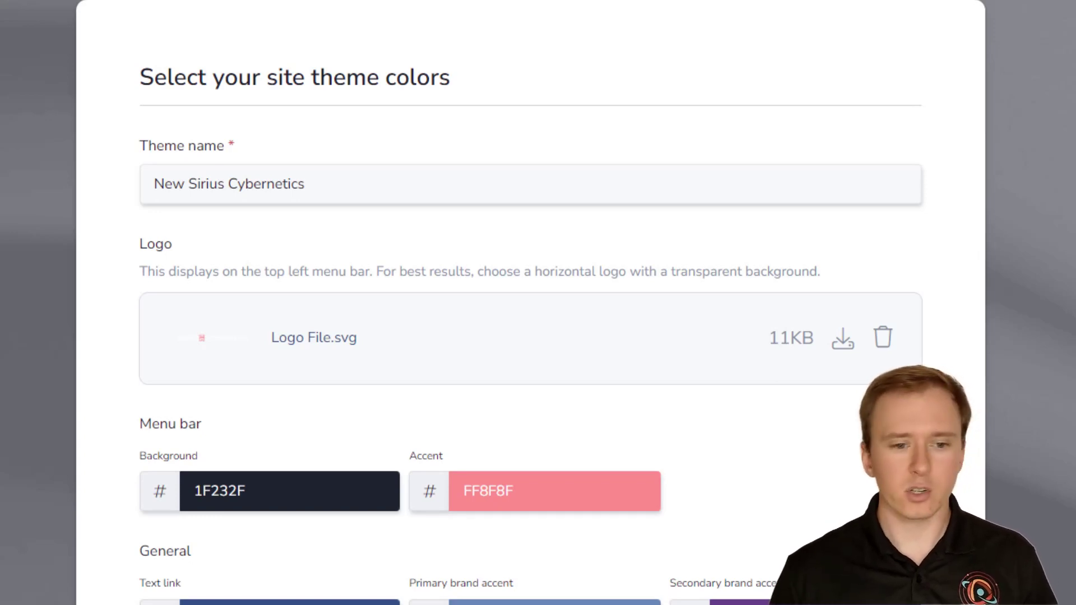
Keep the menu bar colour at 1F232F and bring up the page Background image choices
scroll(530, 303, "down", 5)
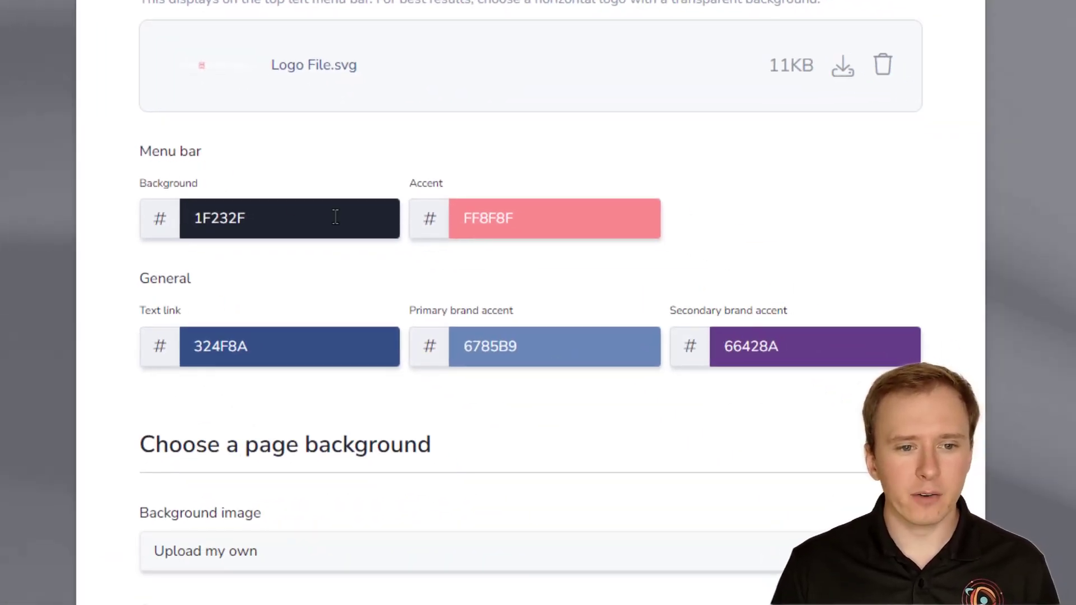
left_click(335, 217)
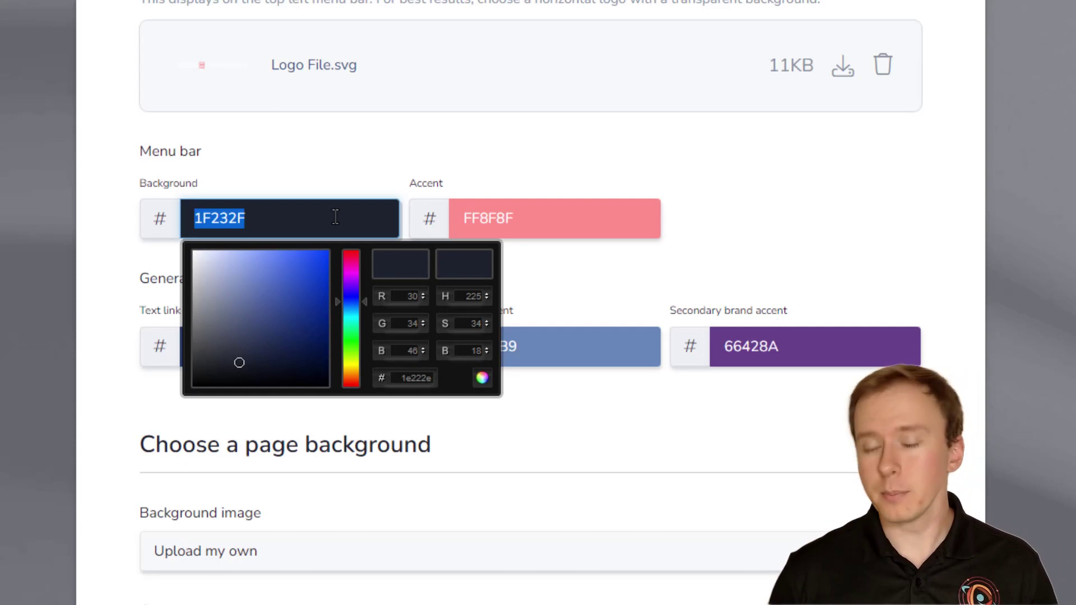
left_click(806, 196)
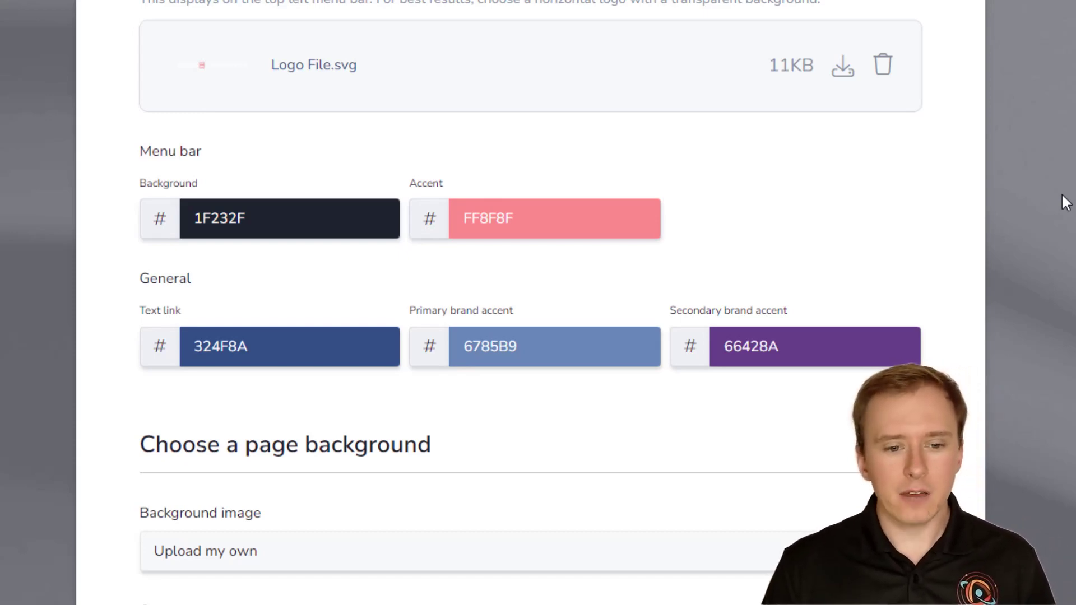
scroll(1064, 203, "down", 6)
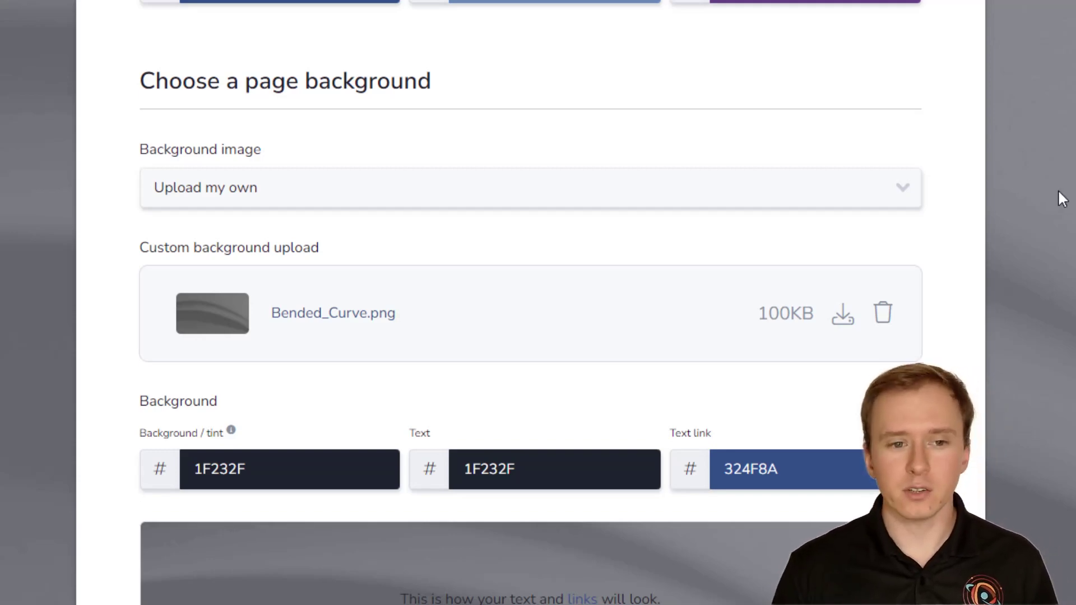
left_click(906, 196)
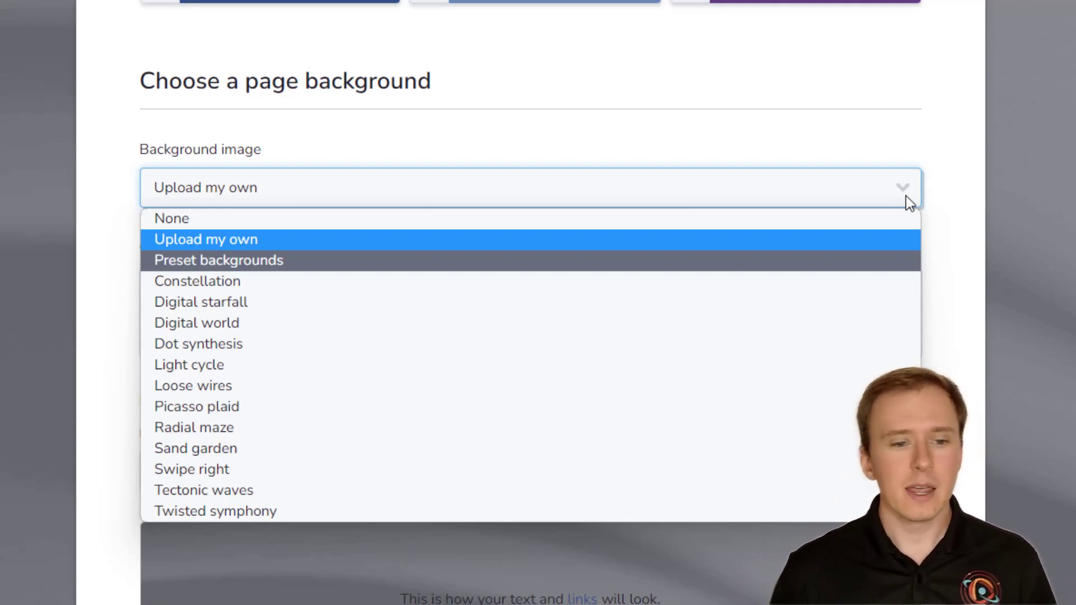
Try the Constellation, Radial maze and Light cycle backgrounds, settling on Swipe right
left_click(664, 282)
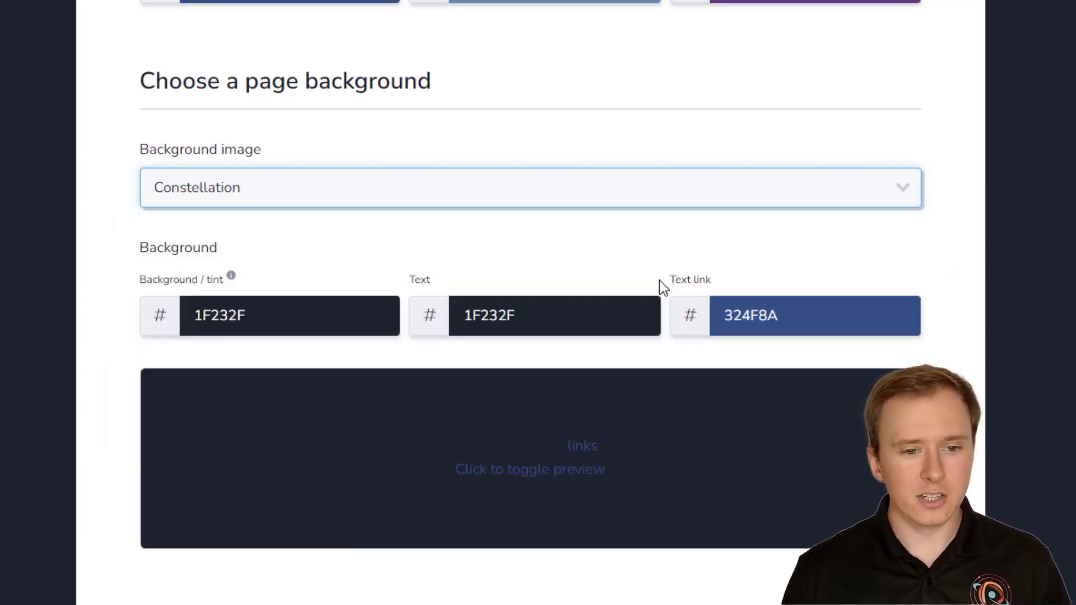
left_click(843, 180)
left_click(633, 421)
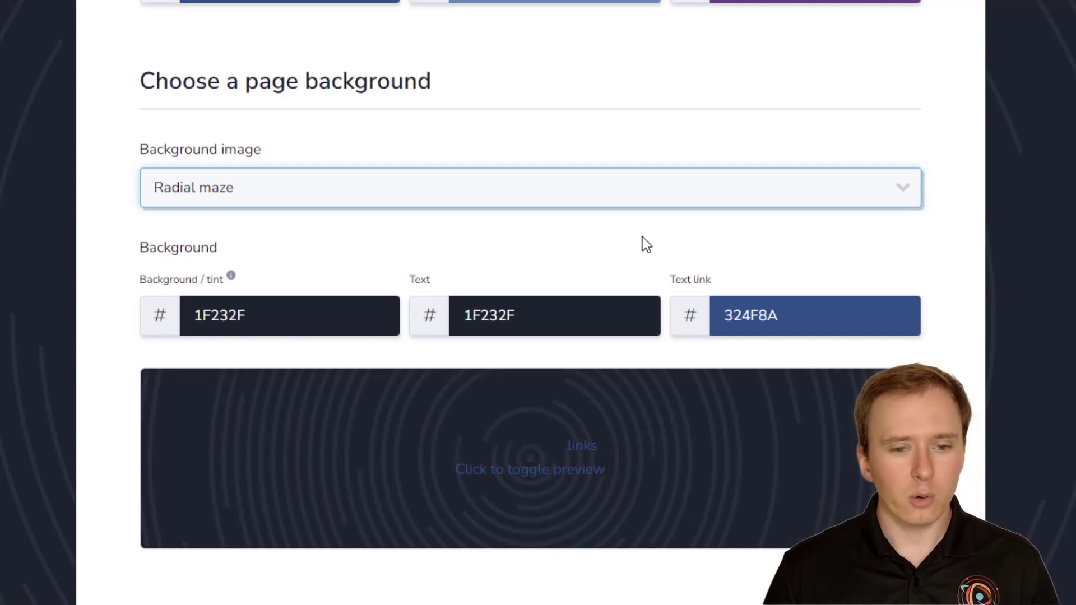
left_click(649, 194)
left_click(507, 363)
left_click(523, 194)
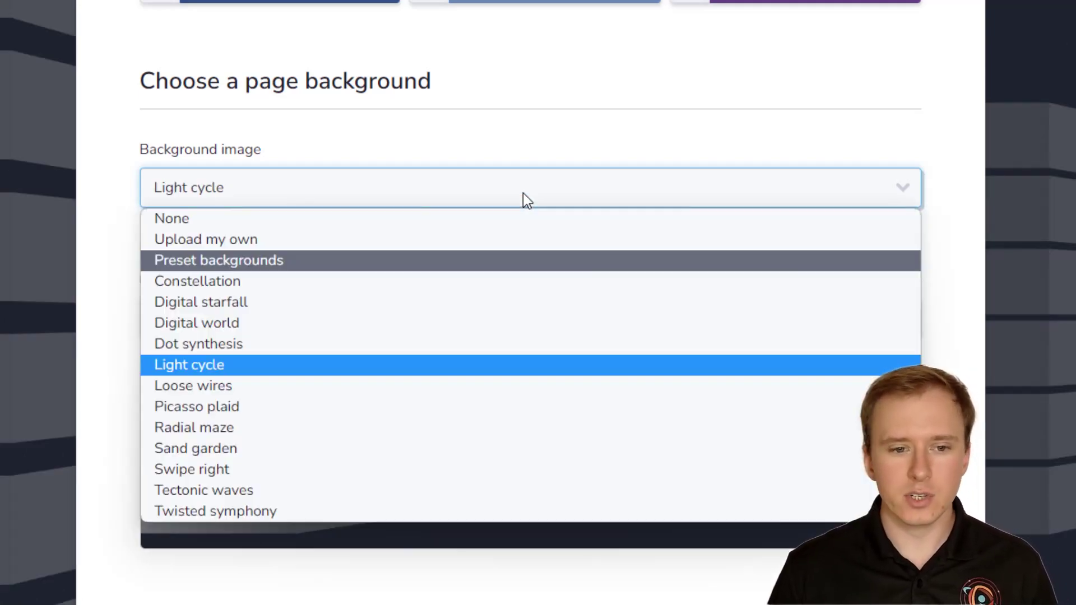
left_click(374, 469)
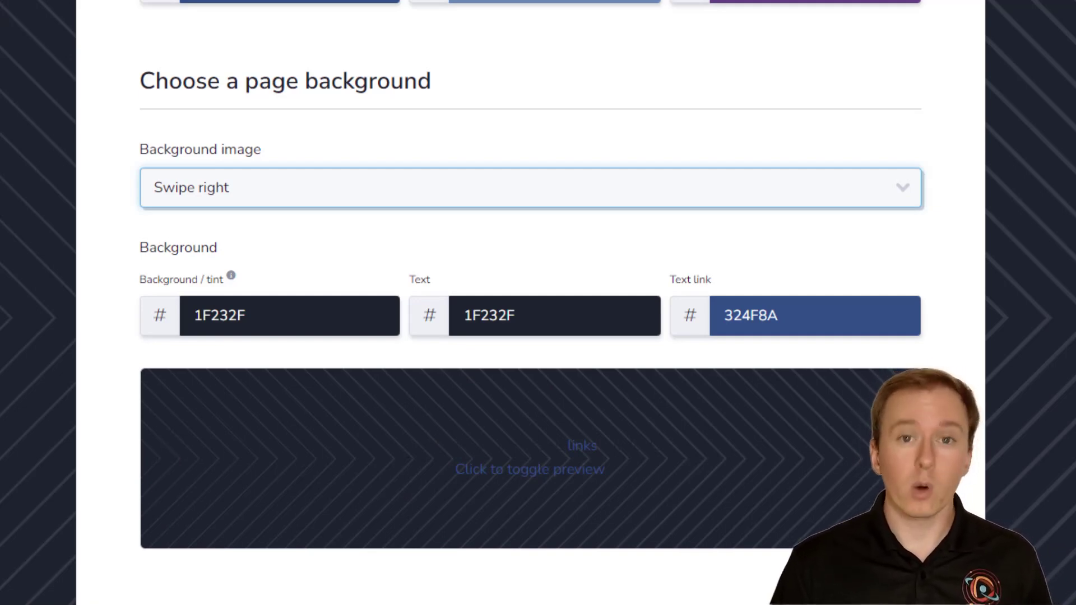
Set the background tint to white FFFFFF and the text colour to blue 1C4CDB
scroll(531, 302, "down", 3)
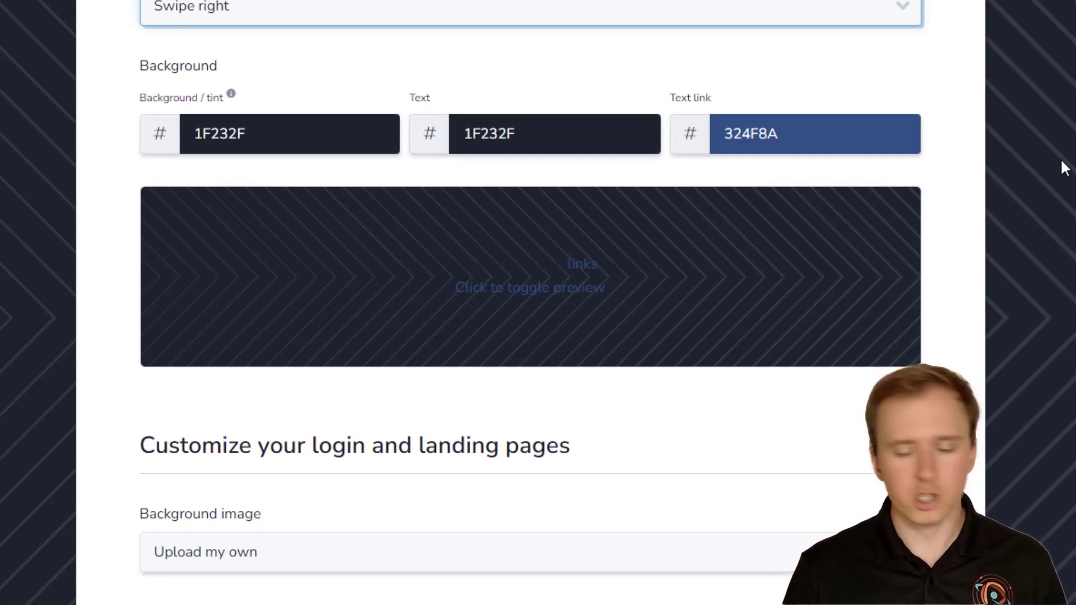
left_click(361, 138)
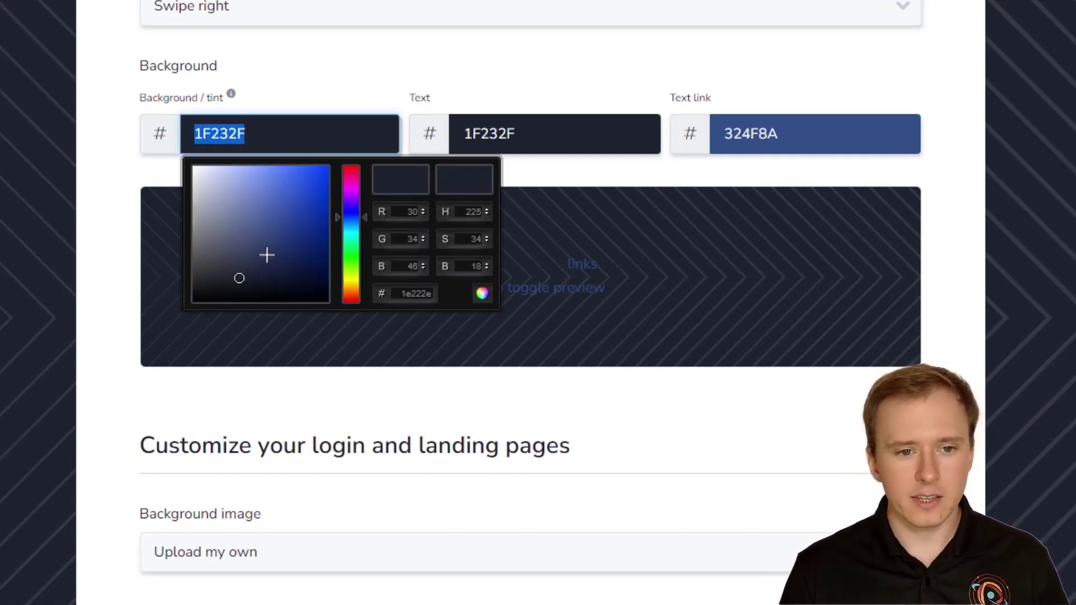
left_click_drag(266, 253, 188, 167)
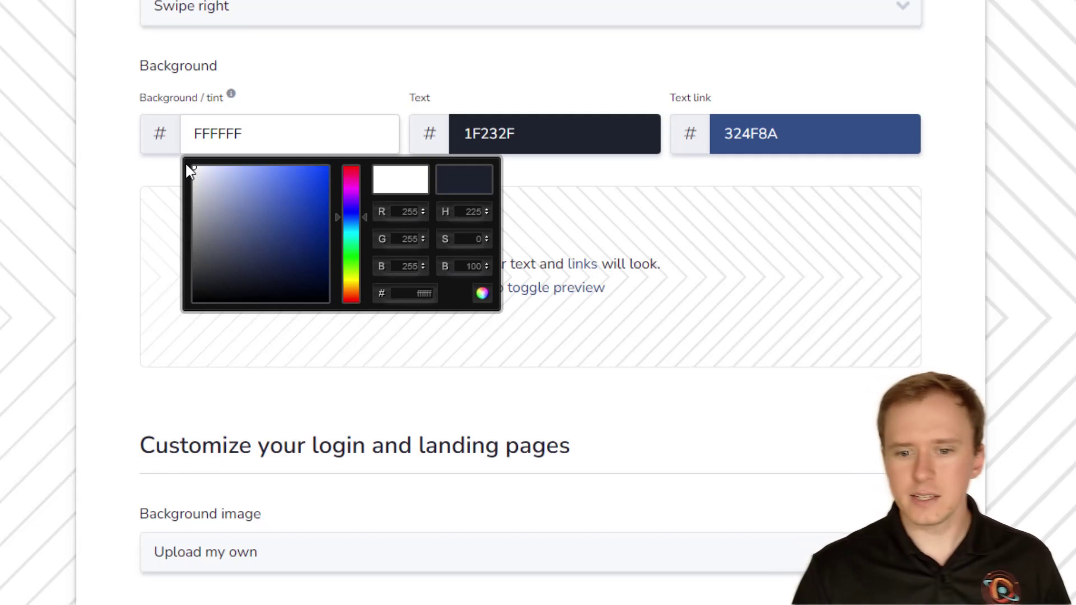
left_click(768, 46)
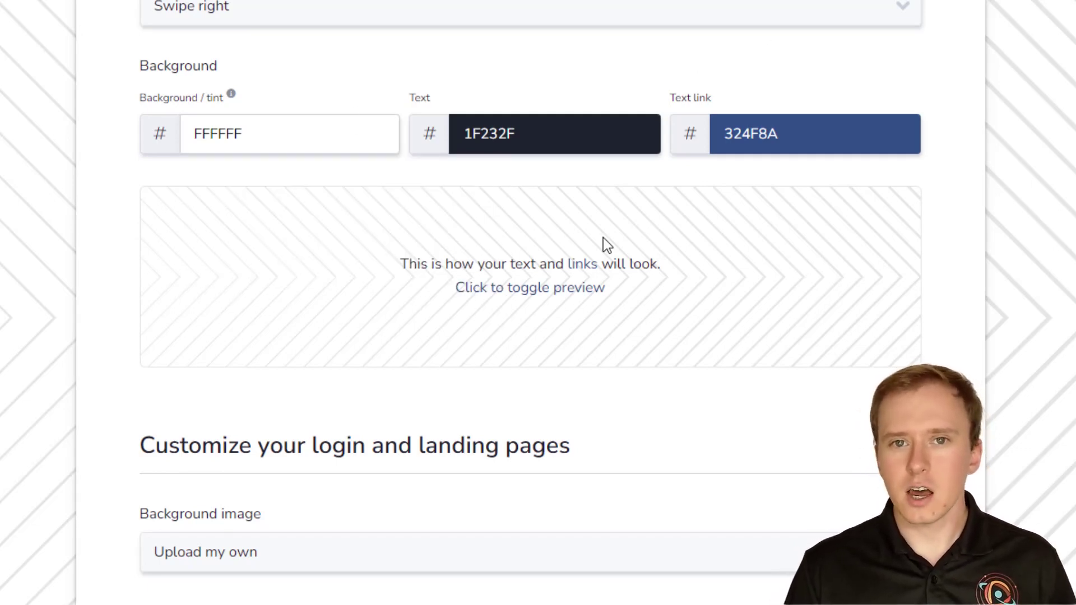
left_click(566, 137)
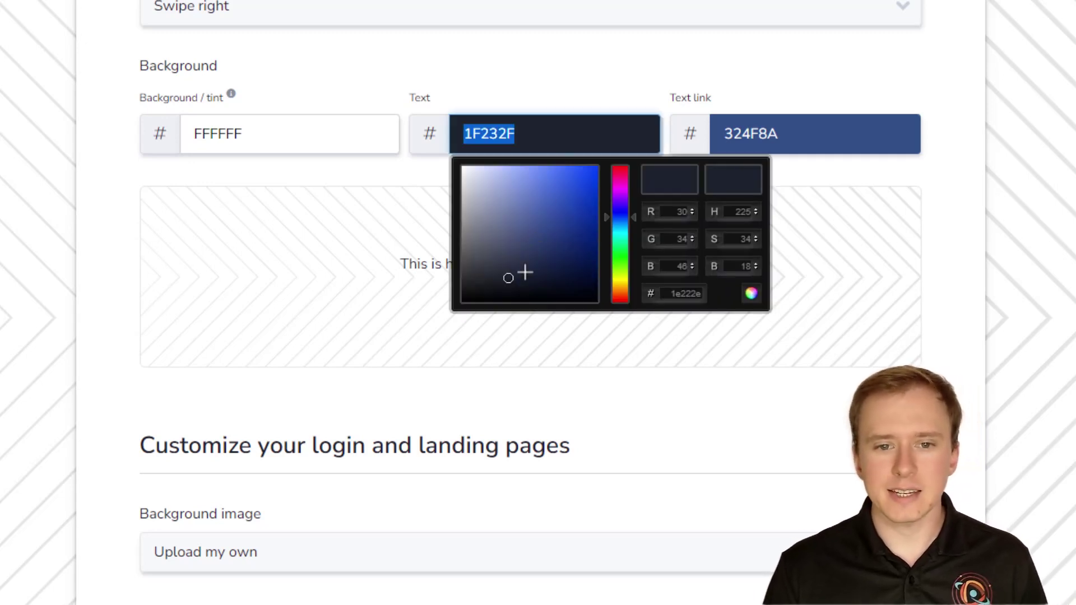
left_click_drag(513, 277, 580, 185)
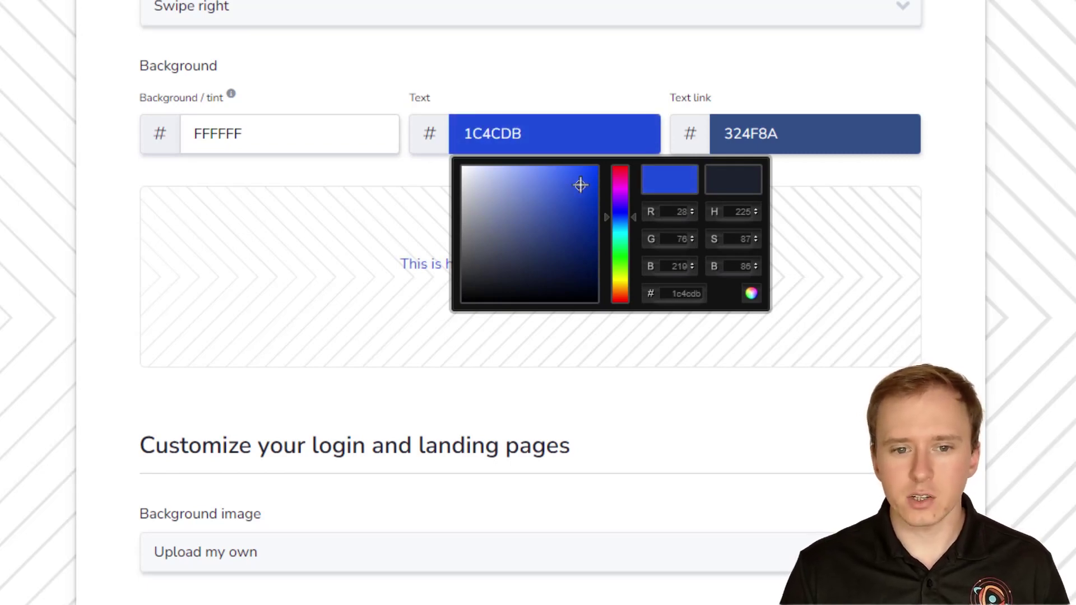
left_click(564, 79)
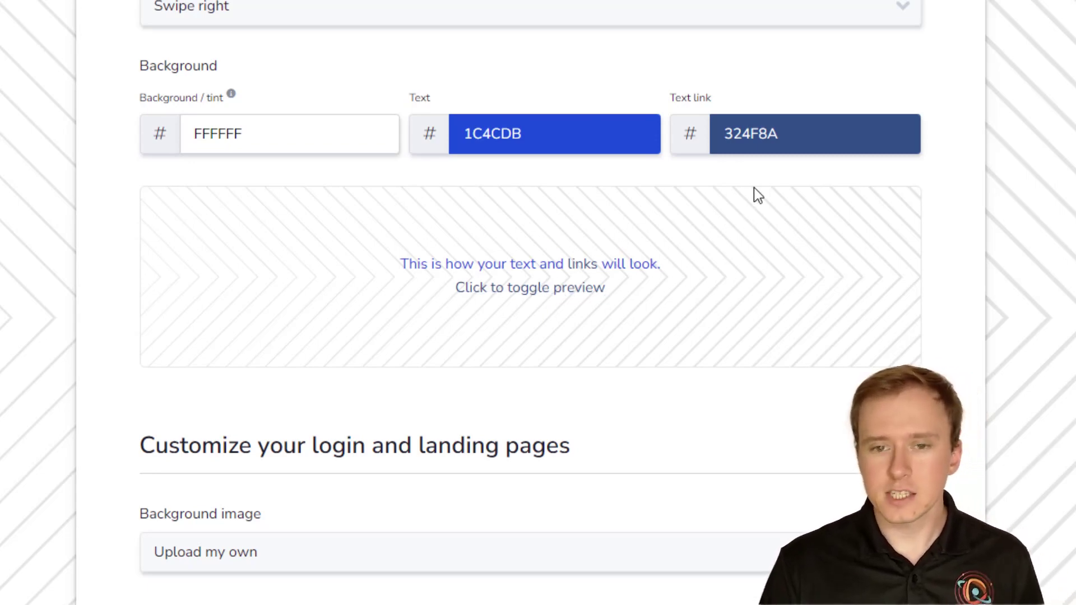
Set the text link colour to pinkish-red CC1E52
left_click(769, 144)
left_click_drag(868, 190, 868, 173)
left_click_drag(810, 228, 839, 192)
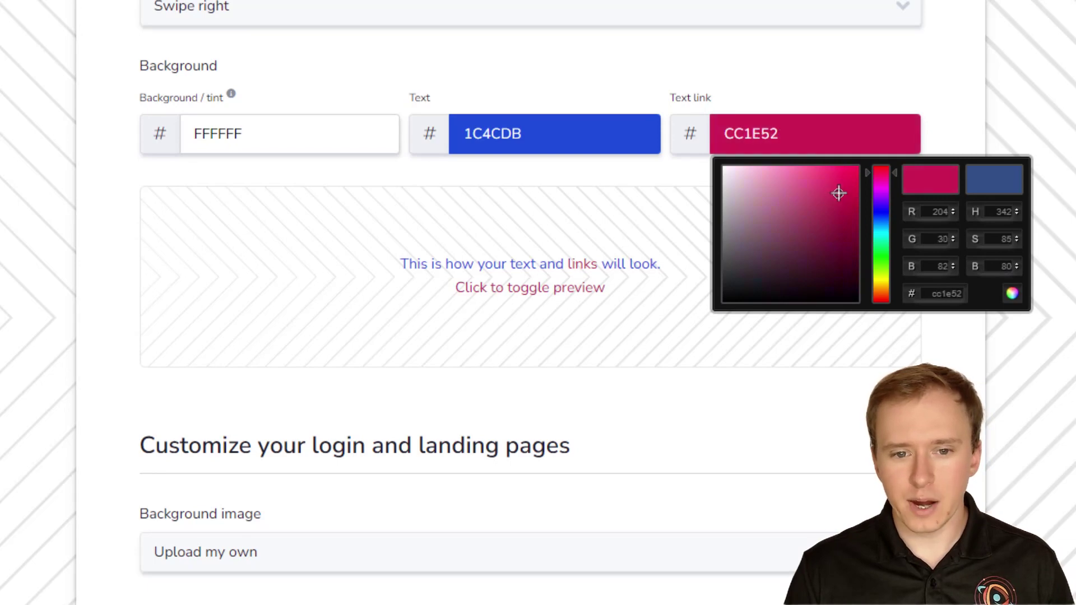
left_click(754, 33)
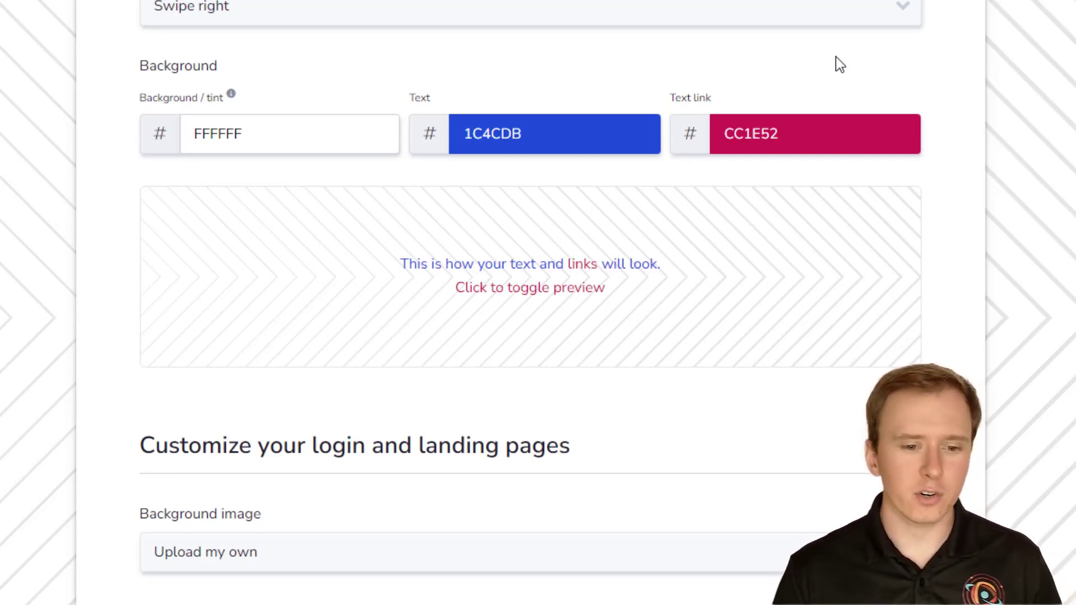
Try the Ghost hunting and Breezy blinds login backgrounds, then choose Ambient fireflies
scroll(839, 63, "down", 5)
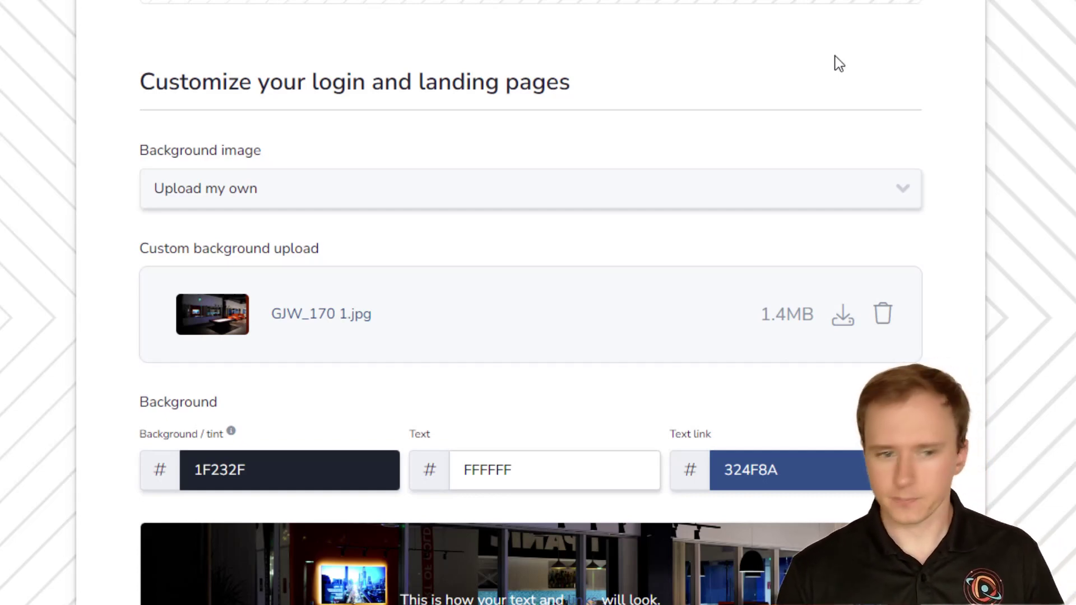
left_click(869, 195)
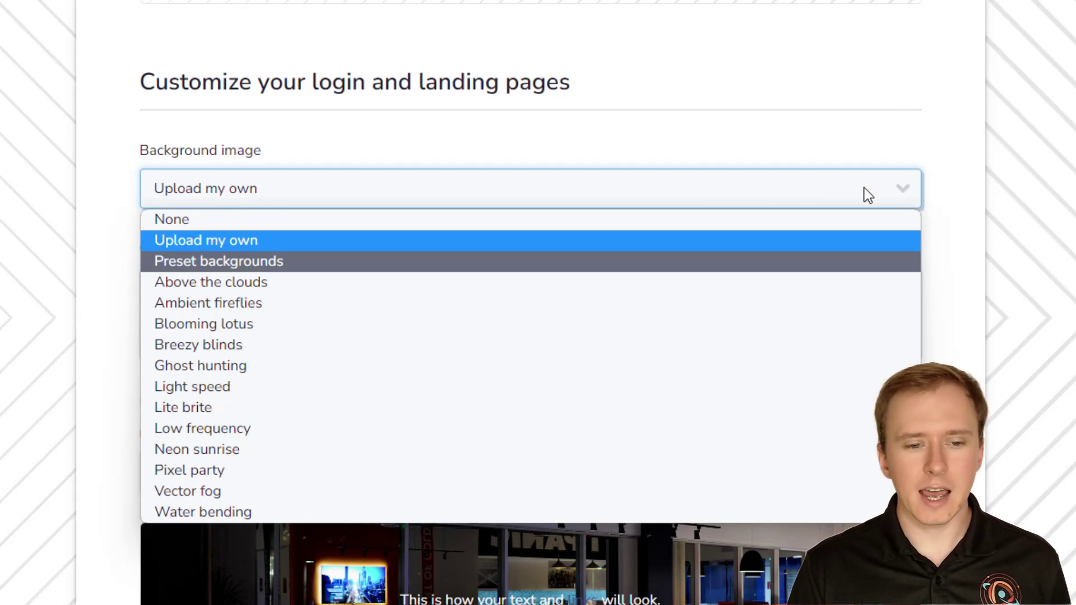
left_click(723, 367)
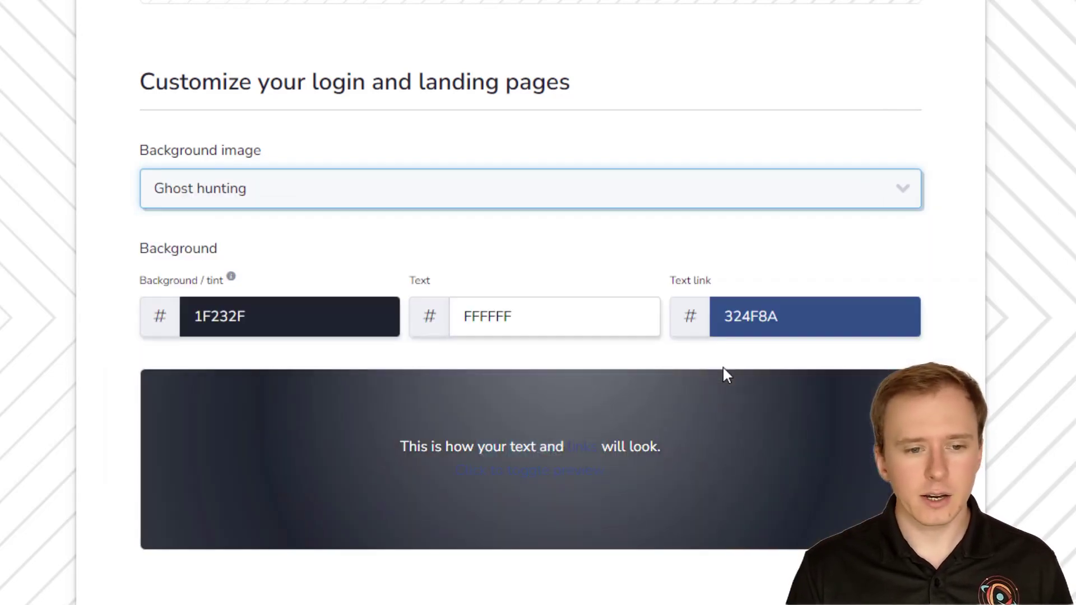
left_click(596, 197)
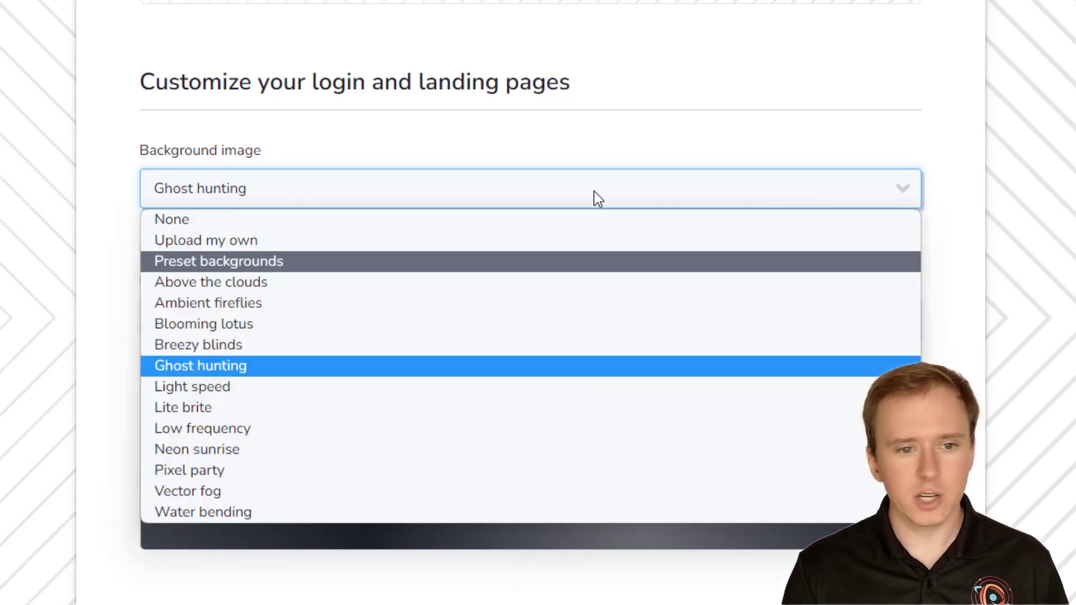
left_click(490, 344)
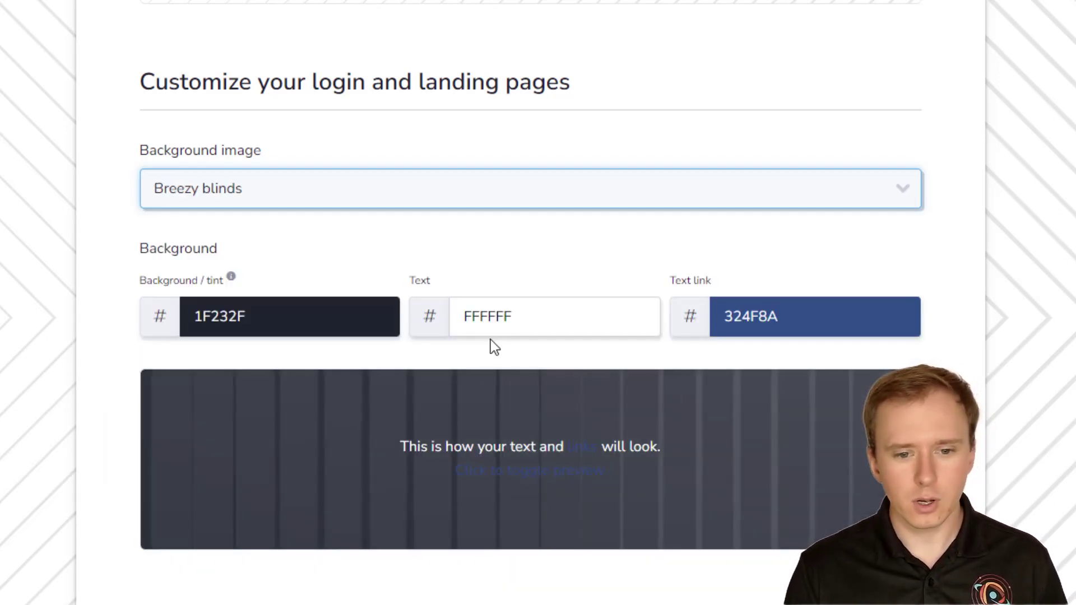
left_click(503, 188)
left_click(429, 304)
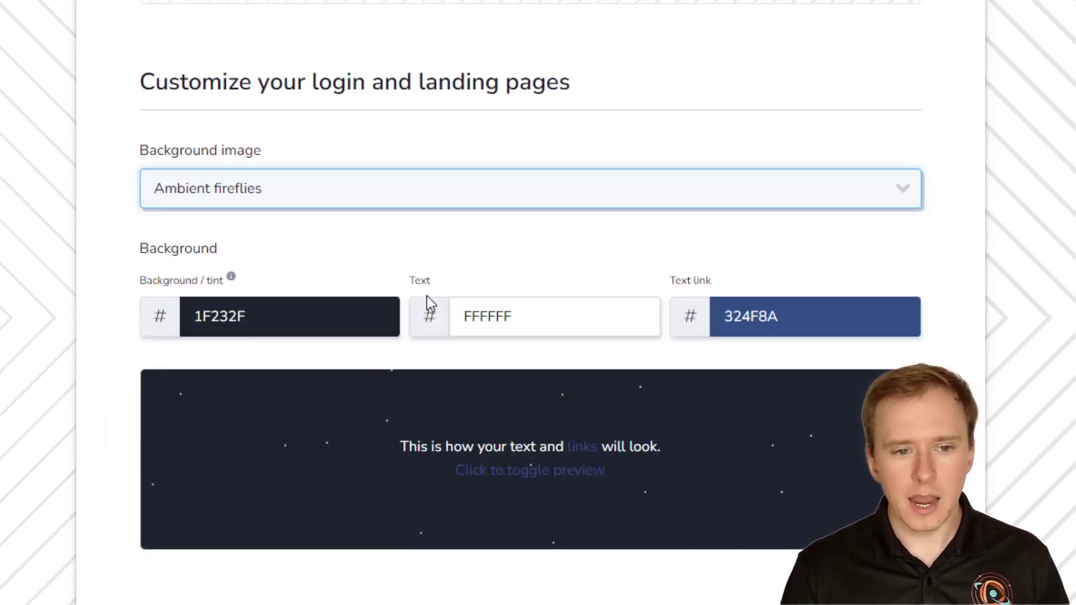
scroll(850, 154, "down", 3)
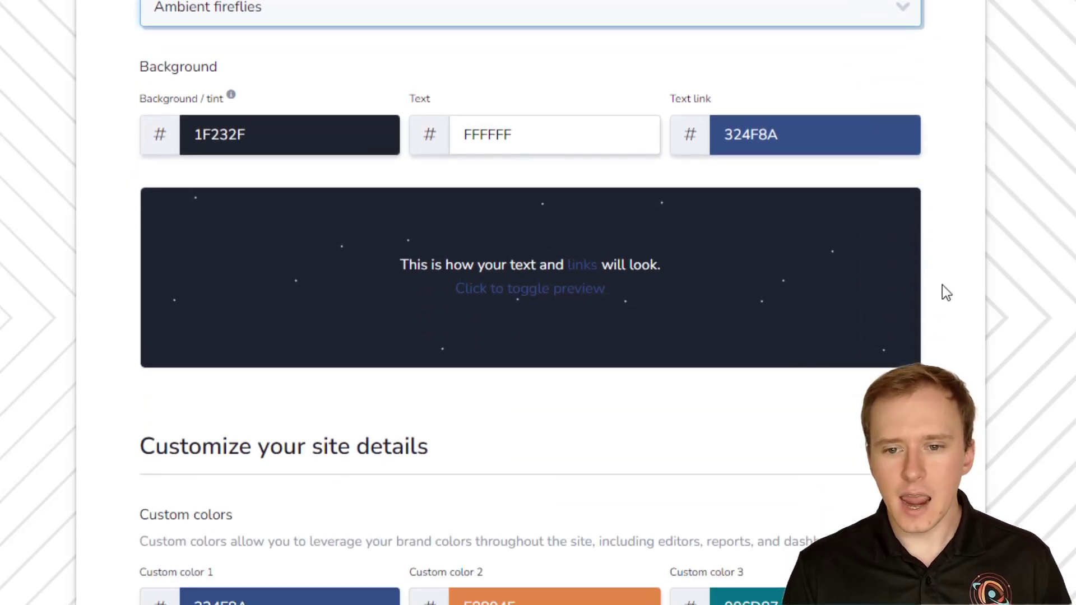
left_click(946, 292)
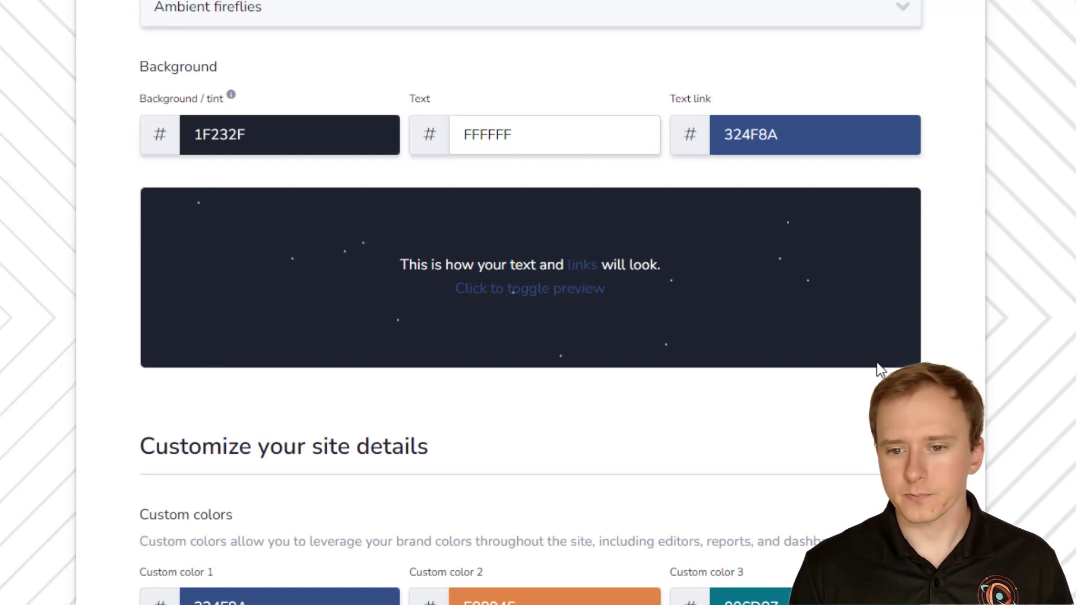
Scroll through the theme's Report logo, Favicon and Custom CSS options
scroll(880, 370, "down", 5)
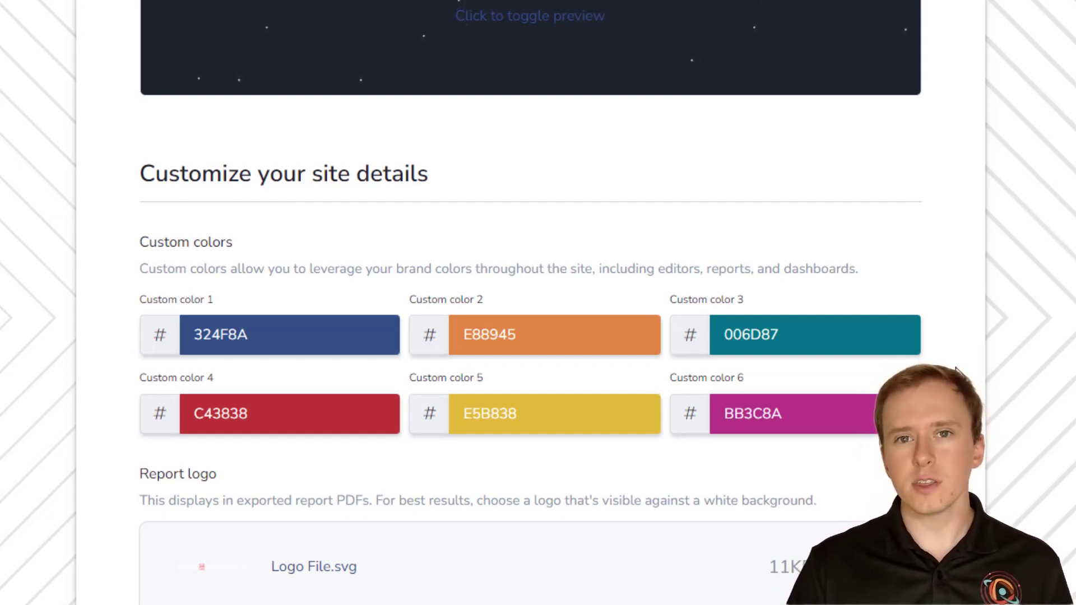
scroll(957, 371, "down", 3)
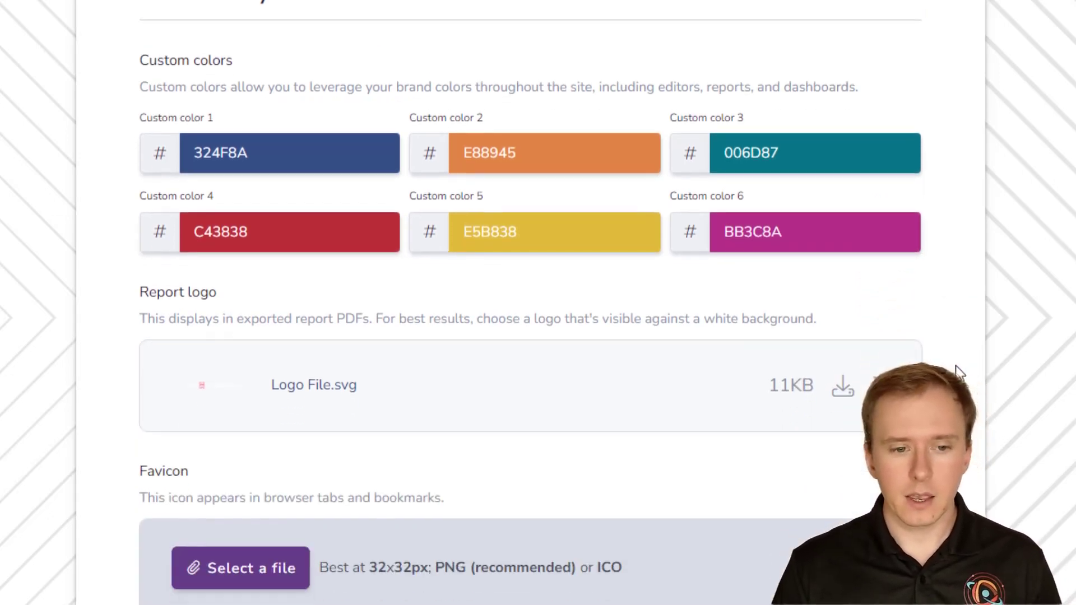
scroll(959, 372, "down", 3)
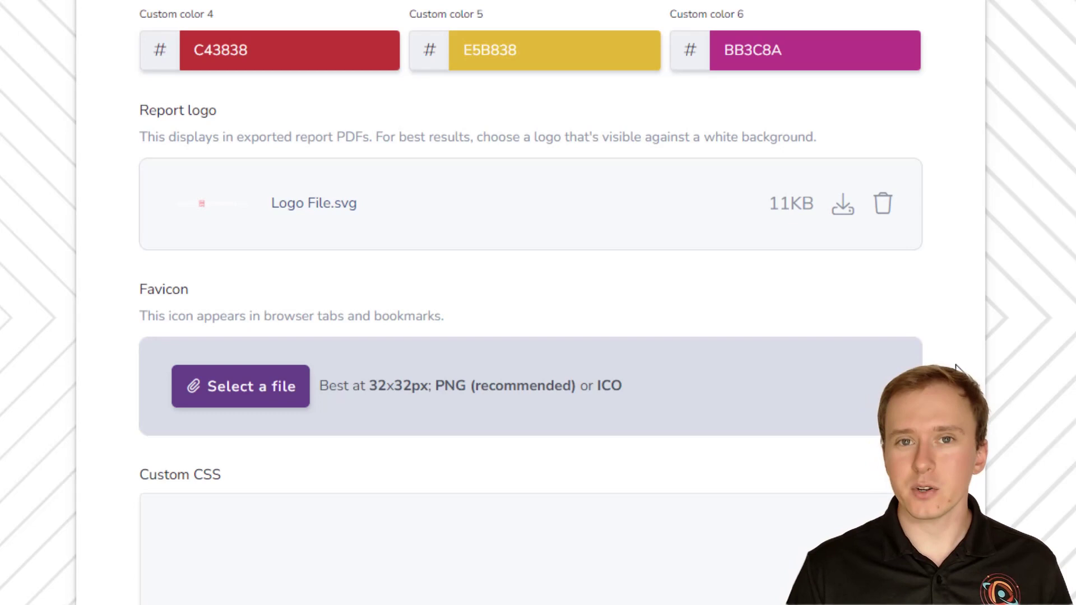
scroll(958, 368, "down", 3)
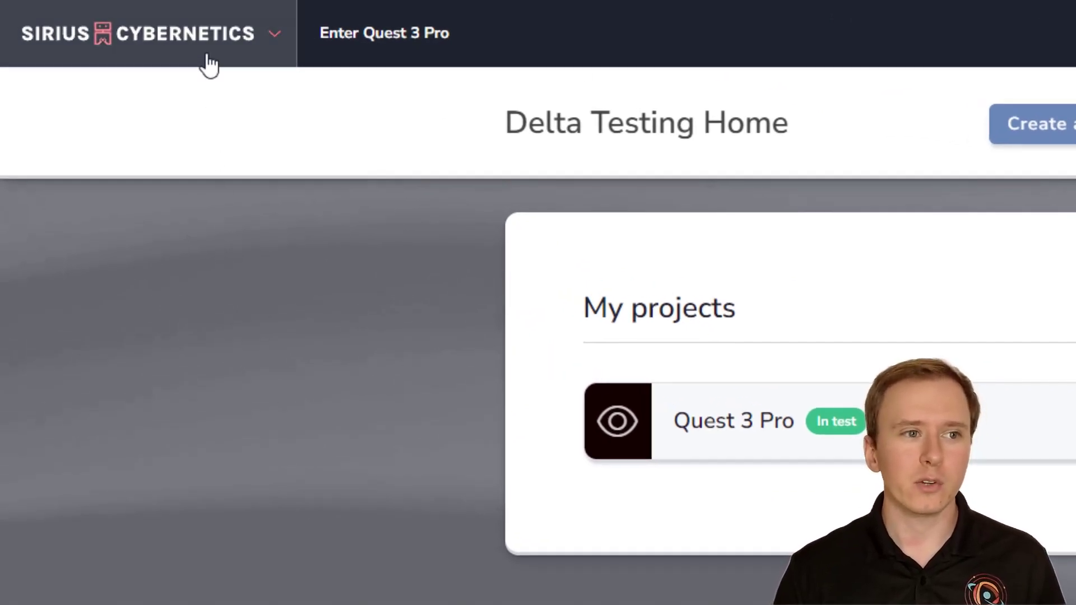
Check the Visual theme dropdown in Basic settings, leaving New Sirius Cybernetics selected
left_click(208, 62)
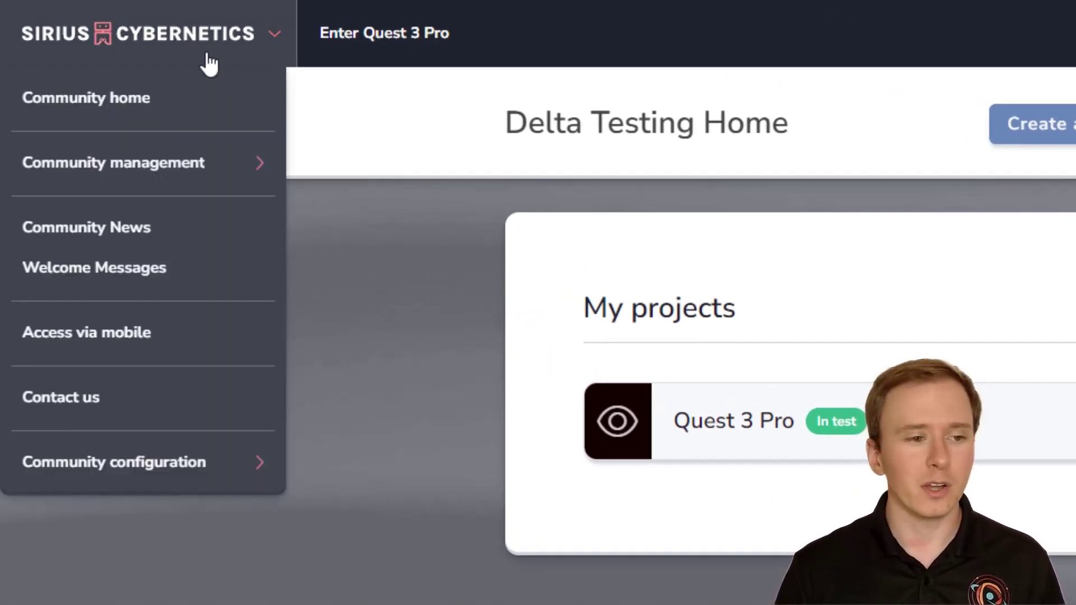
mouse_move(186, 483)
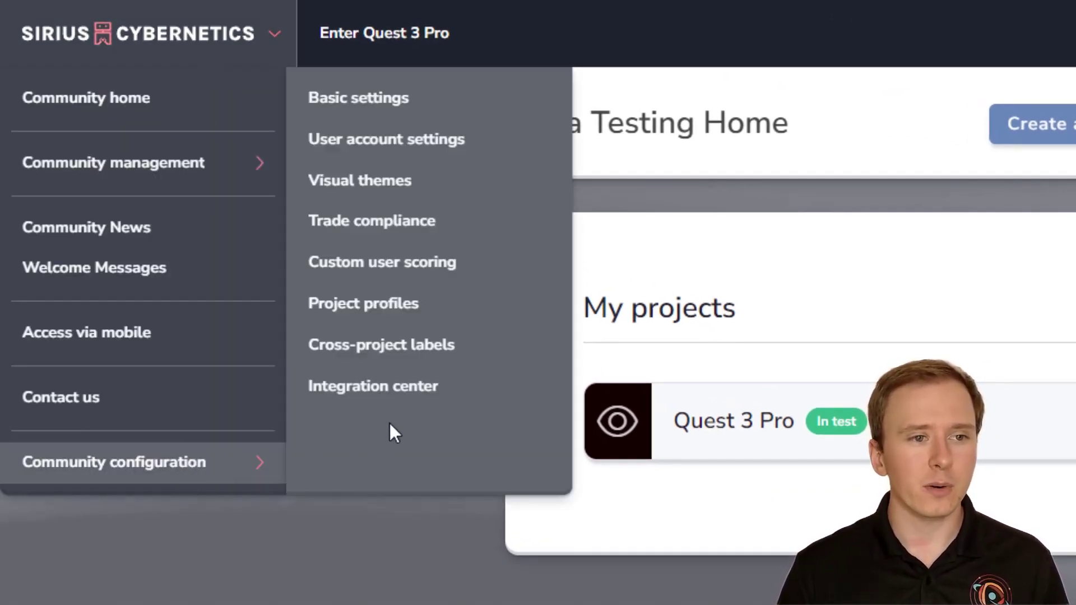
left_click(377, 106)
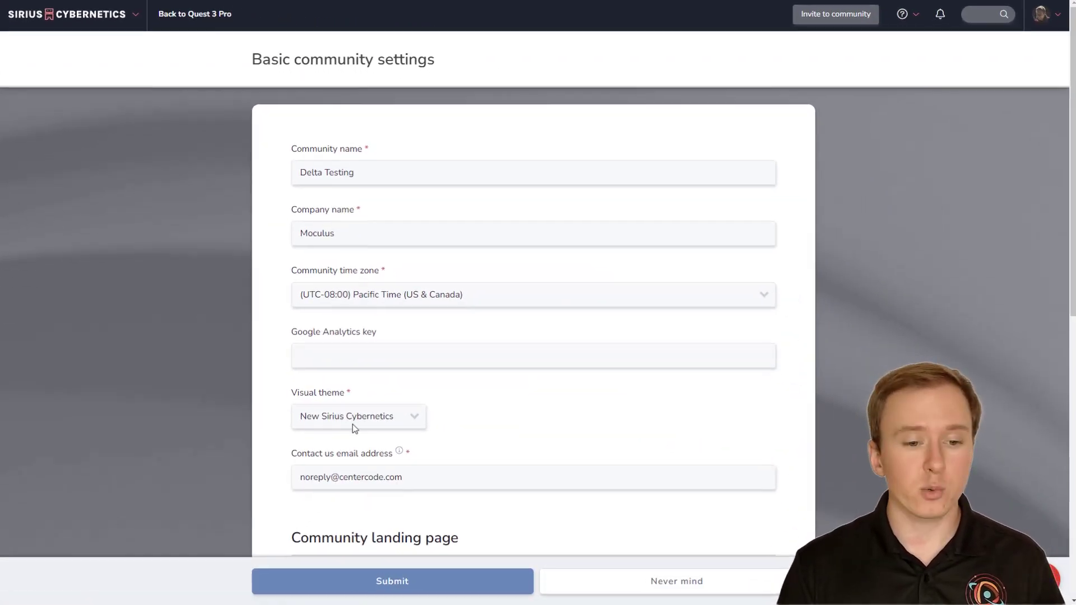
left_click(352, 425)
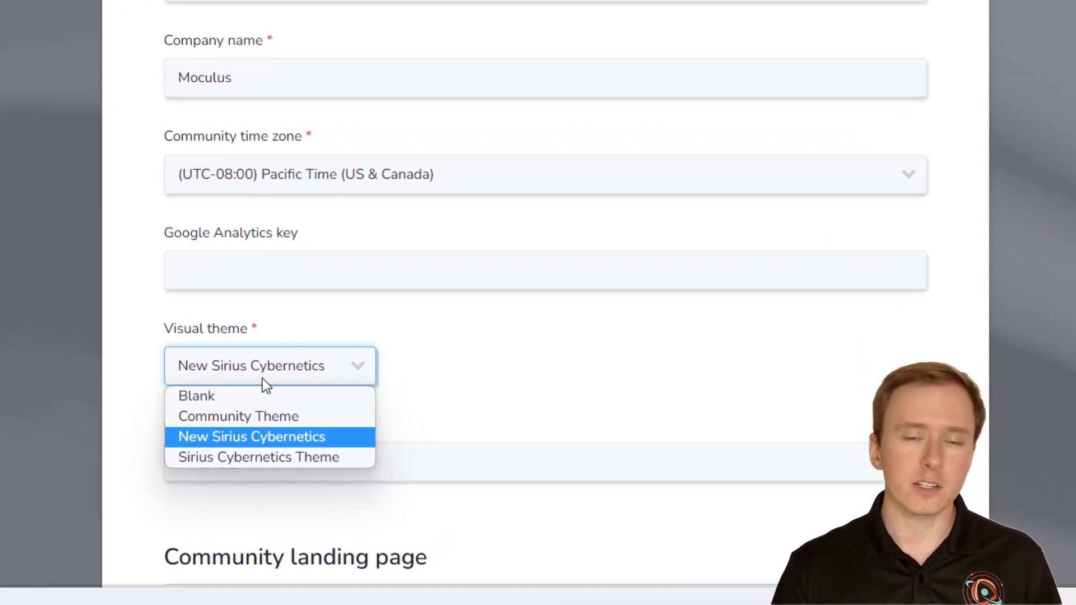
left_click(28, 268)
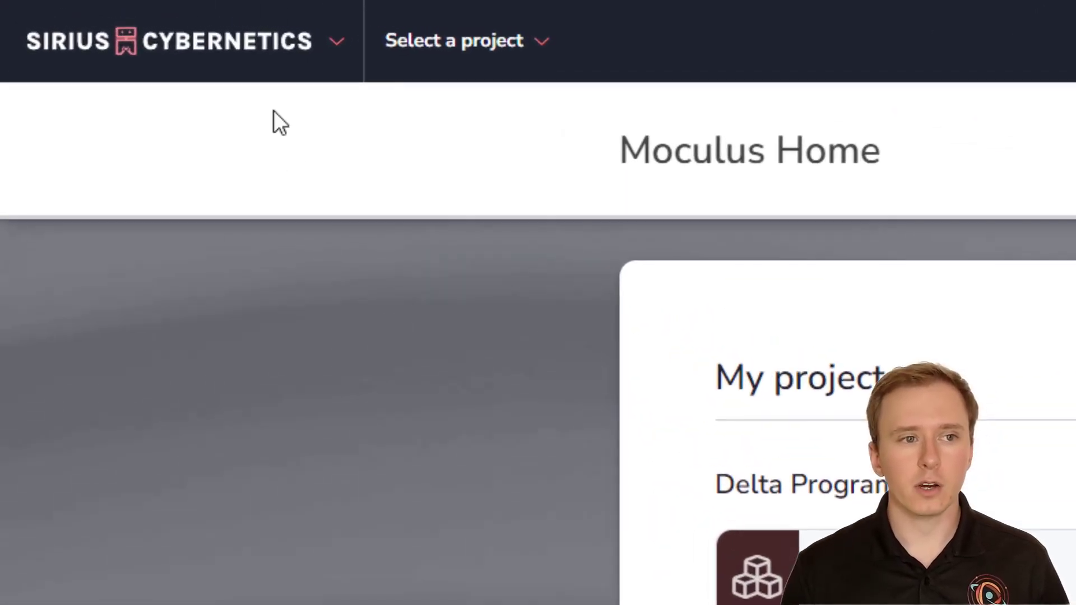
Open Public copy from the Sirius Cybernetics menu's Community configuration options
left_click(105, 22)
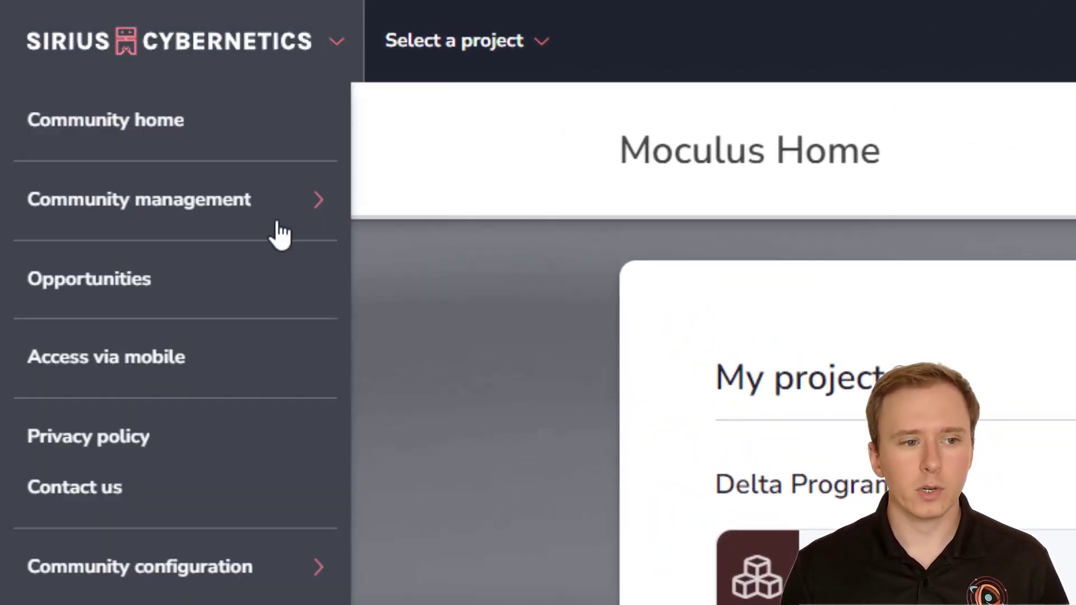
left_click(267, 571)
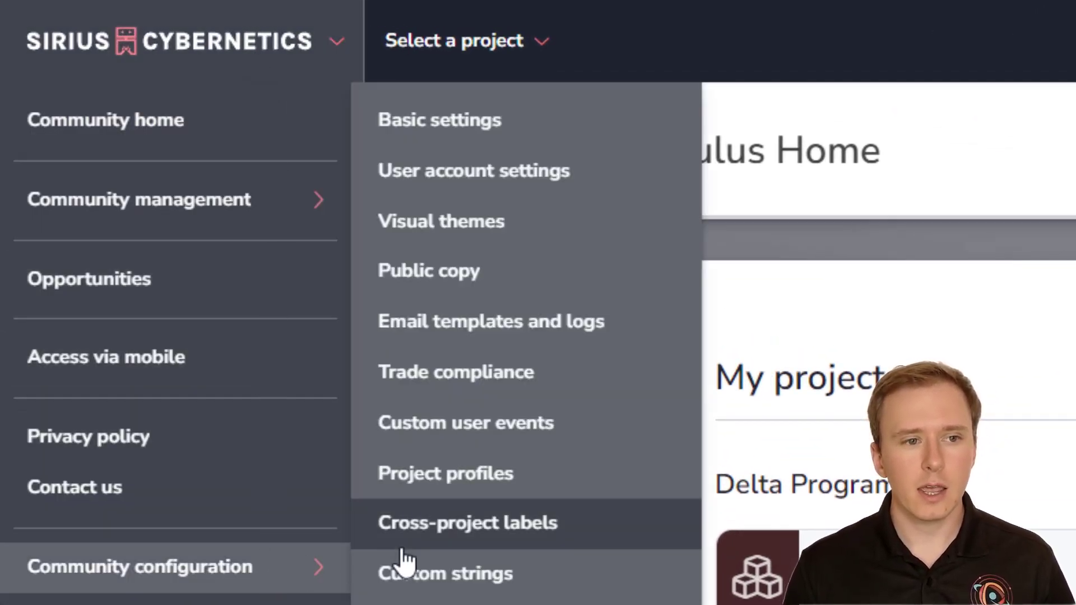
left_click(442, 262)
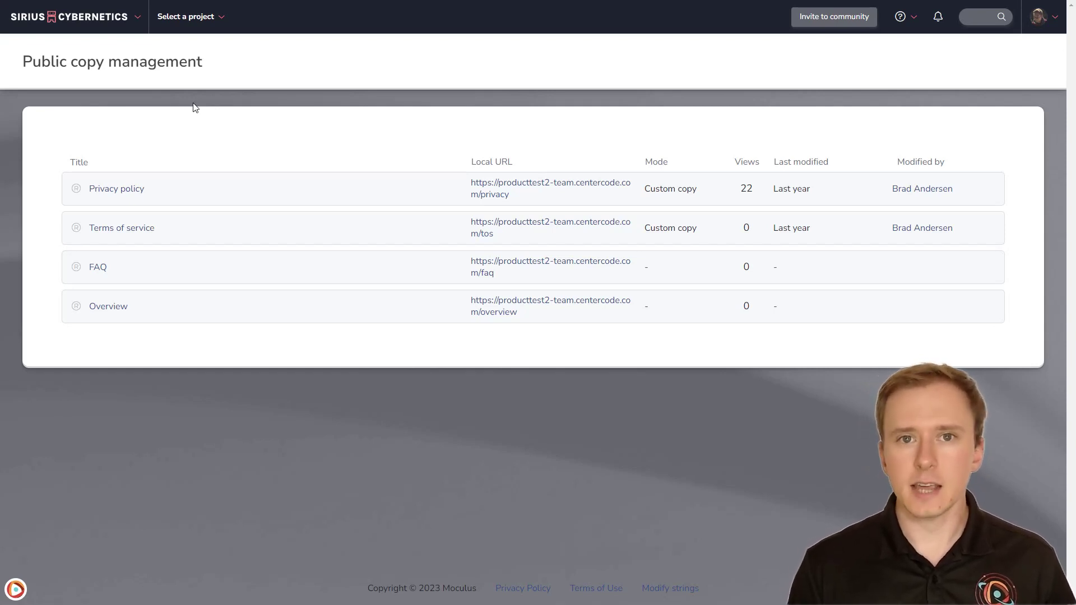
Open the Privacy policy public page and set its Mode to Redirect
left_click(133, 189)
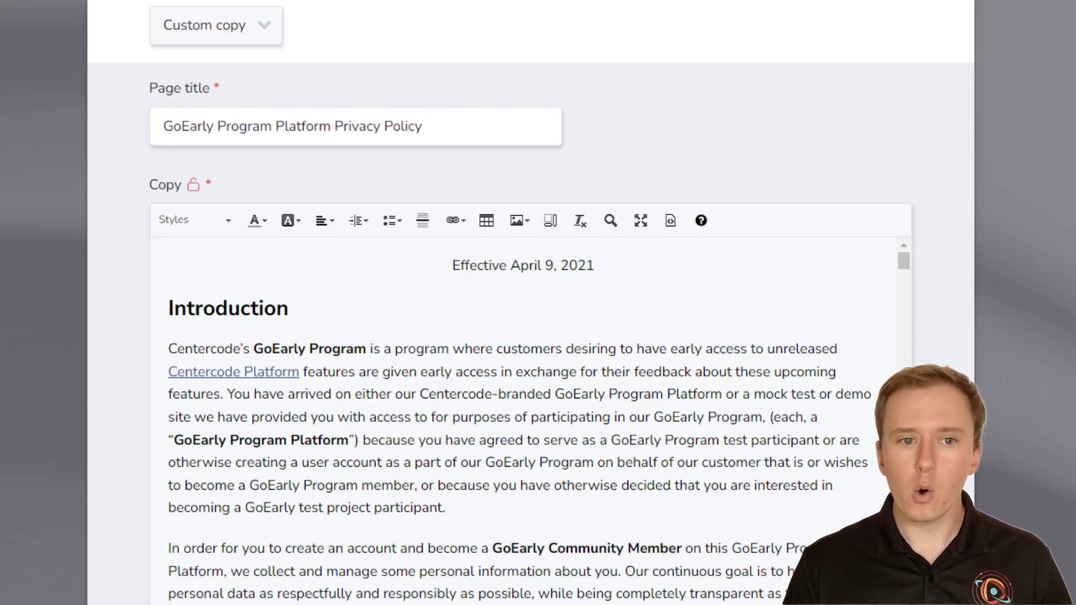
scroll(530, 303, "up", 2)
left_click(178, 112)
left_click(190, 161)
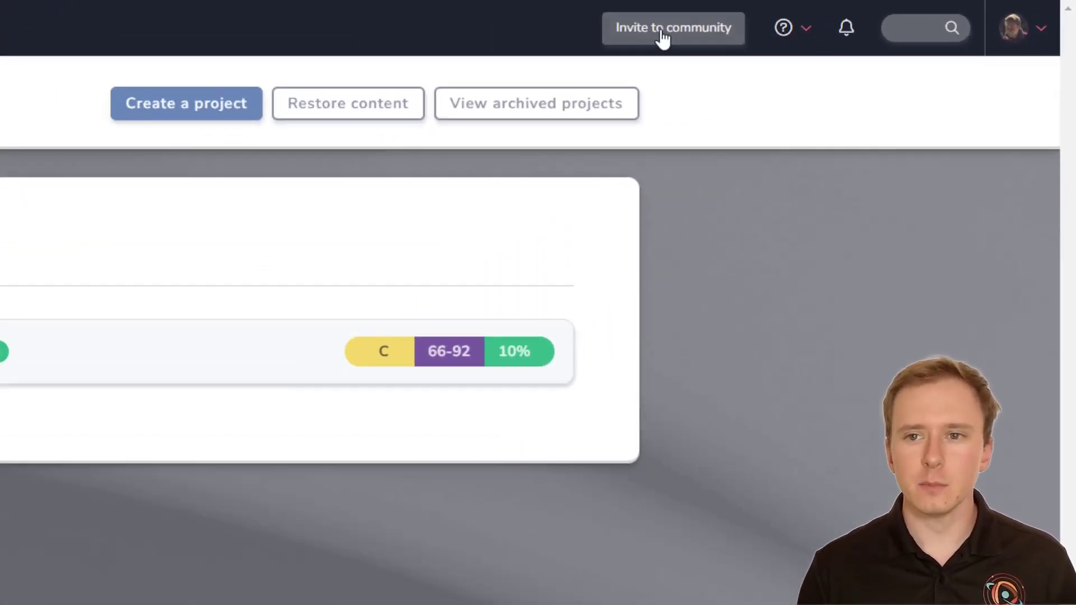
Paste the invitee email addresses into a new community invite, assigning them to Support Team under Project creator
left_click(664, 34)
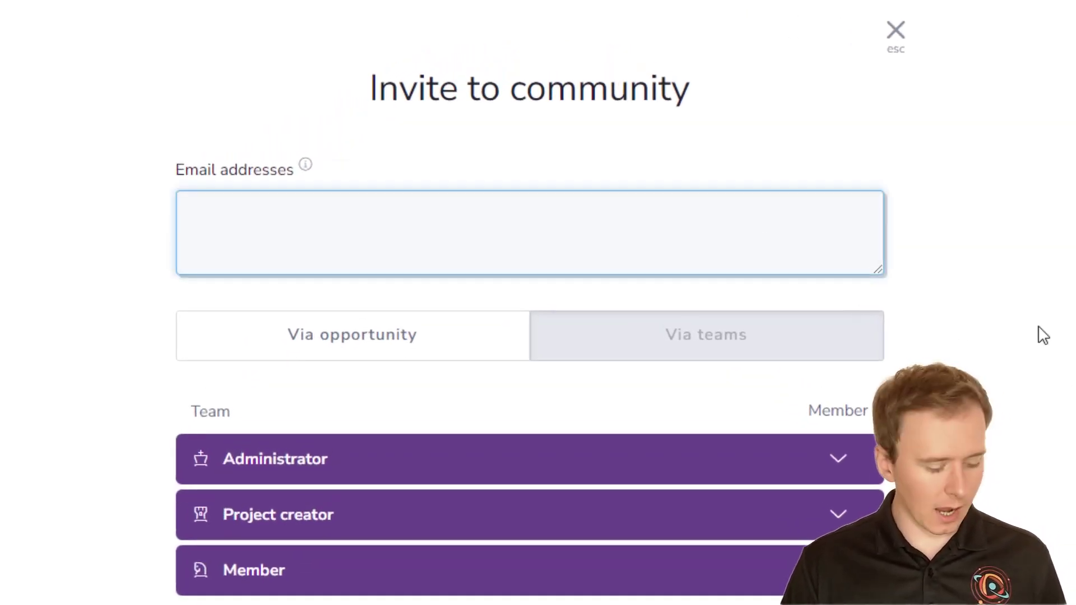
key("ctrl+v")
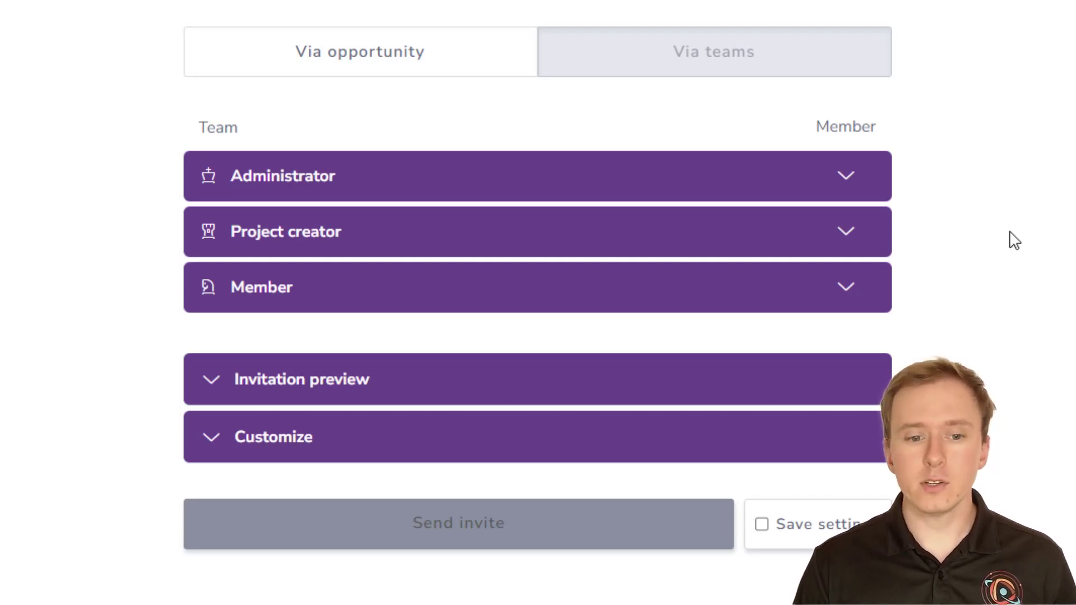
left_click(866, 242)
scroll(538, 302, "down", 2)
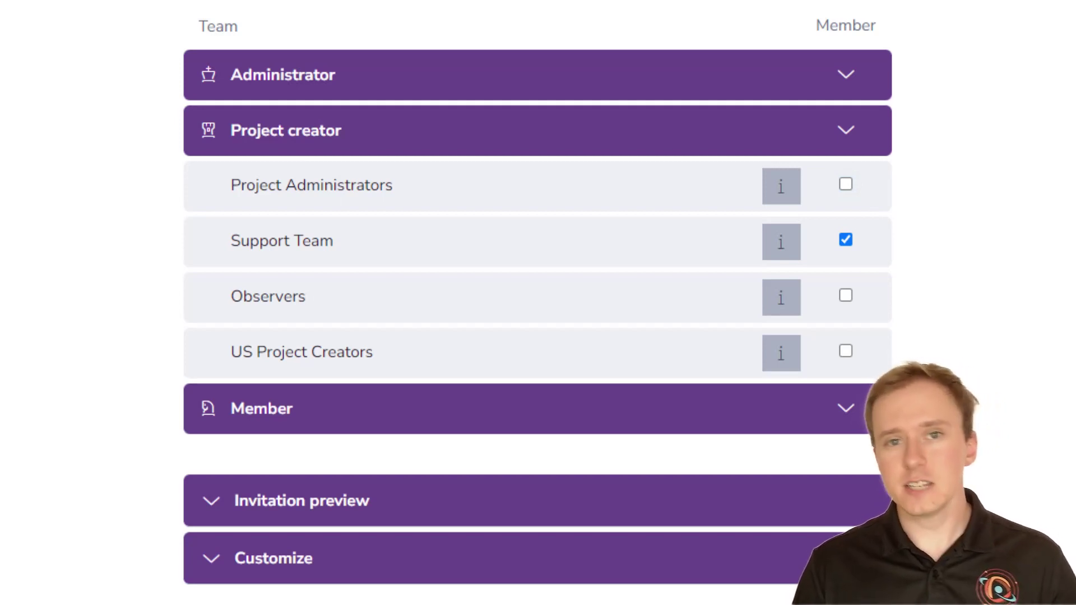
scroll(863, 264, "down", 3)
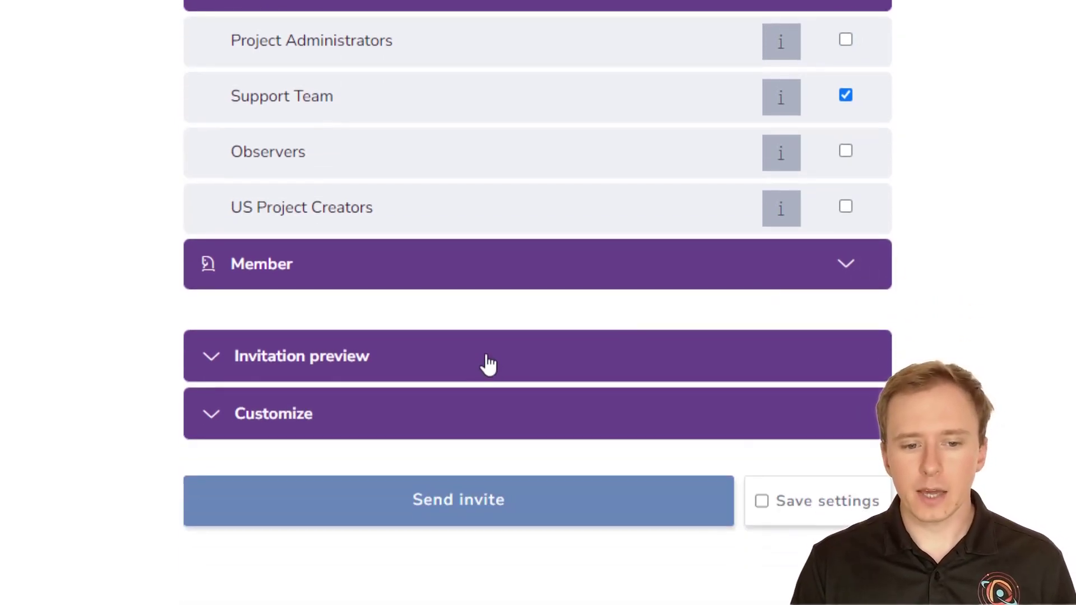
Preview the invitation email, try a 'Hi' custom message, then revert to the default message
left_click(489, 364)
scroll(489, 364, "down", 5)
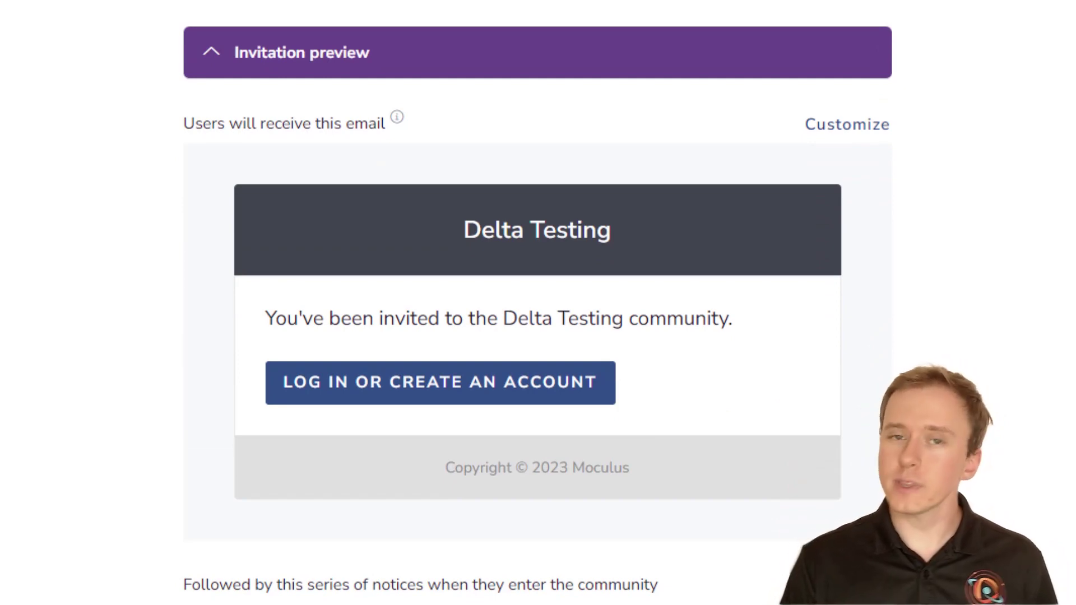
scroll(538, 314, "down", 2)
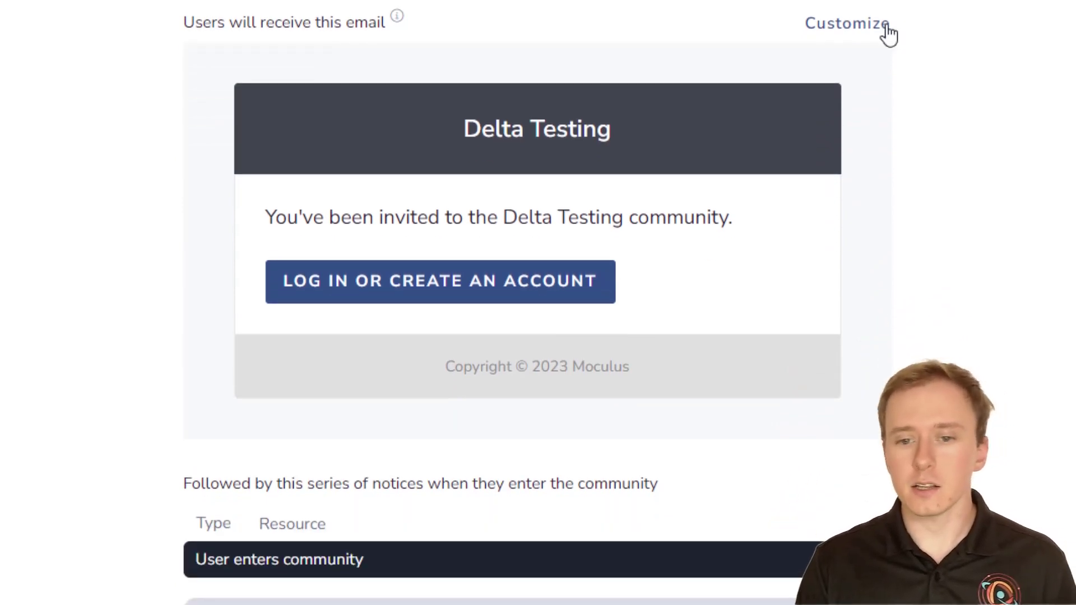
left_click(866, 25)
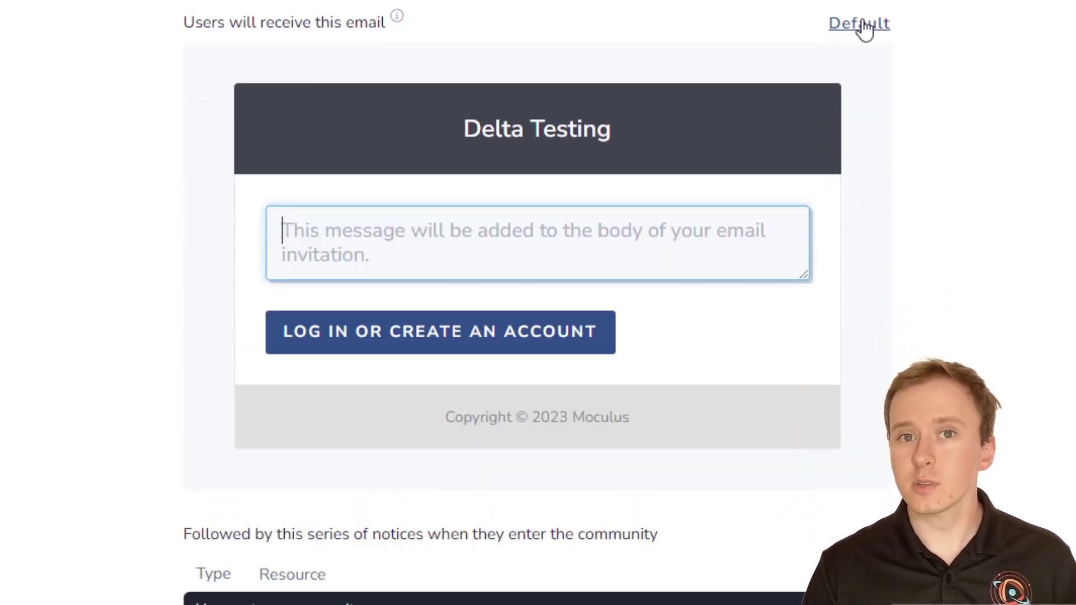
type("Hi!")
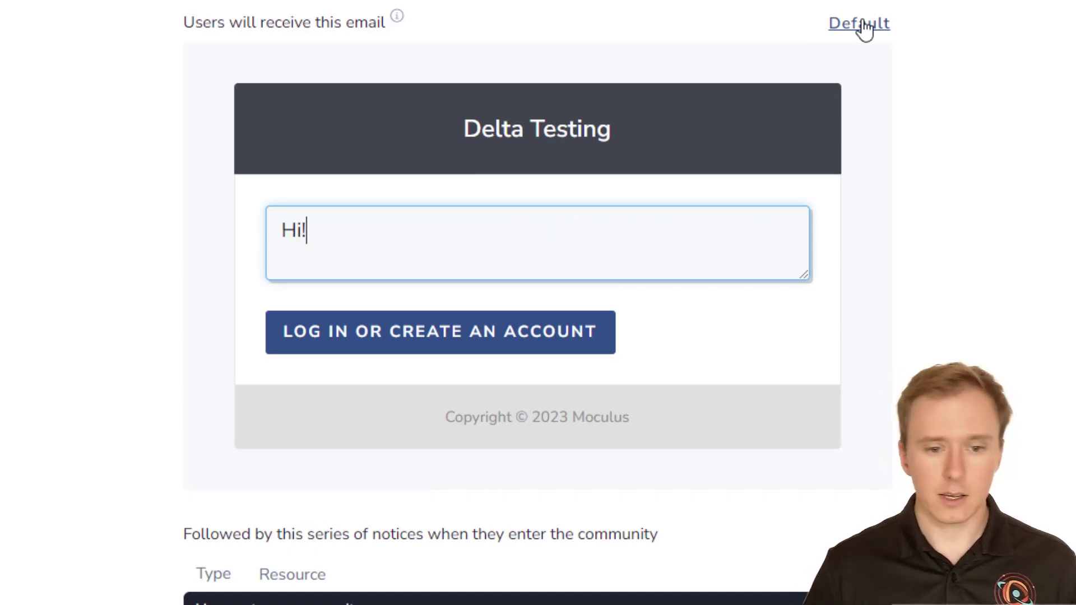
left_click(865, 25)
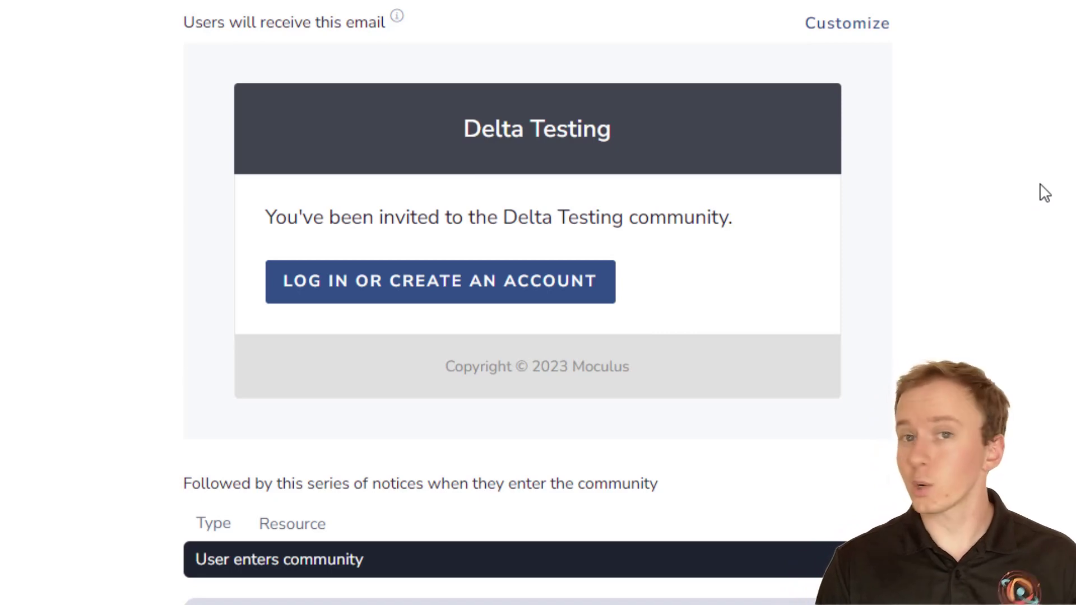
scroll(1045, 193, "down", 8)
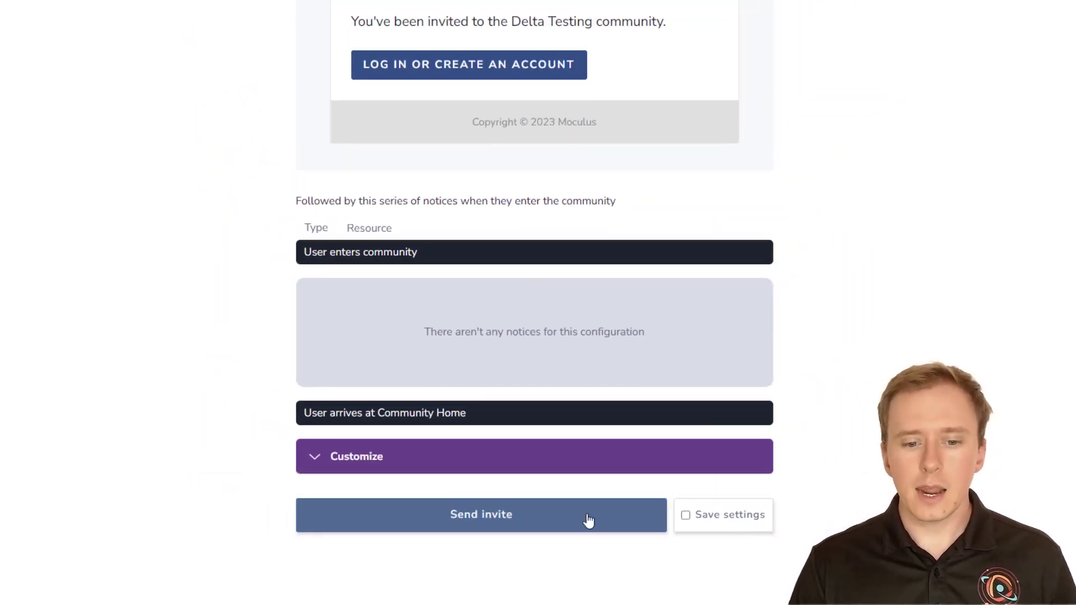
Send the invitations to the listed email addresses
left_click(616, 507)
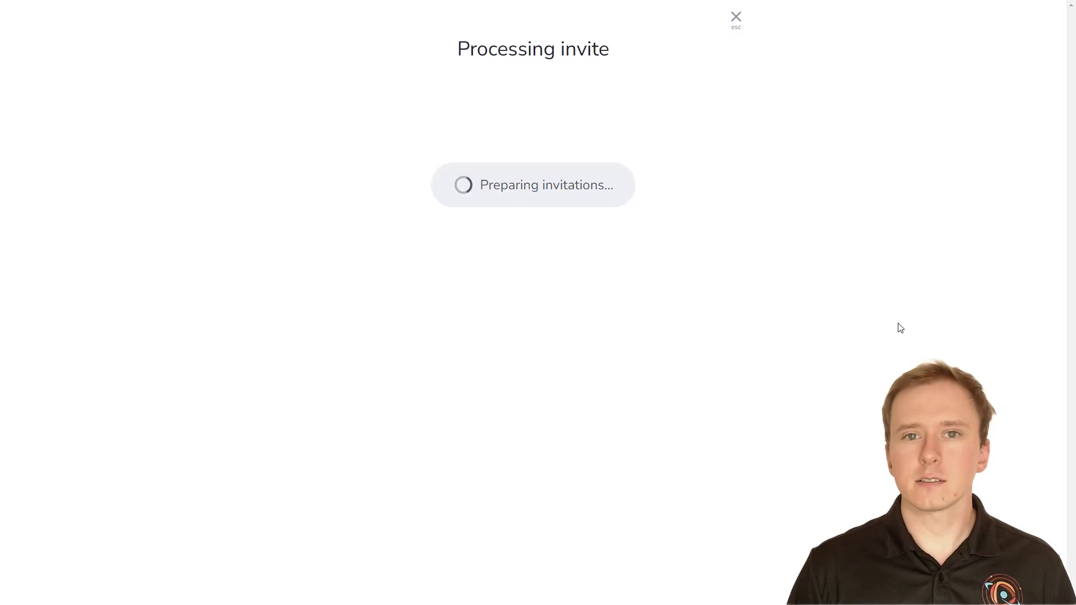